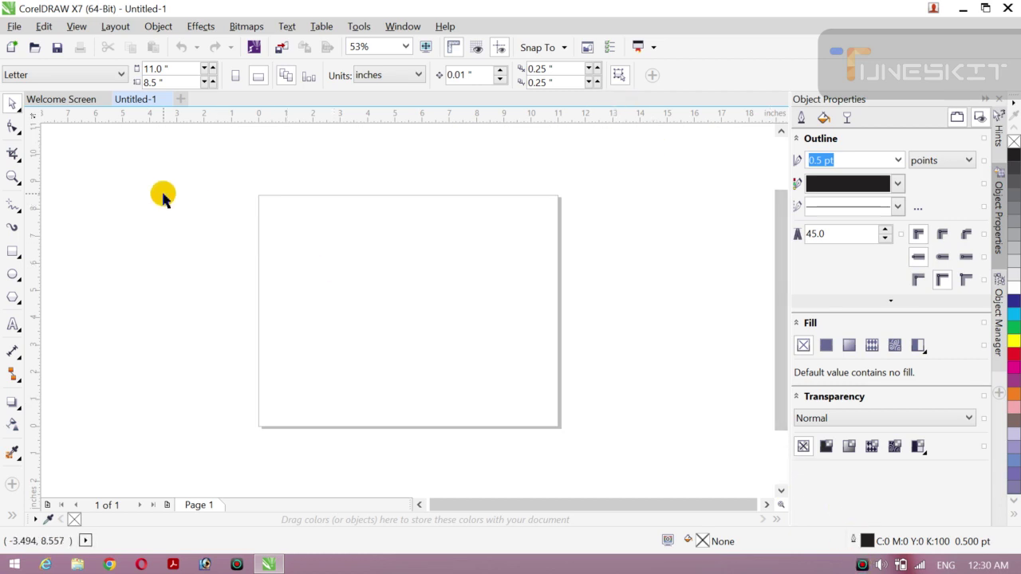
Draw a nine-point complex star about 3.58 by 3.52 inches near the middle of the page.
left_click(19, 258)
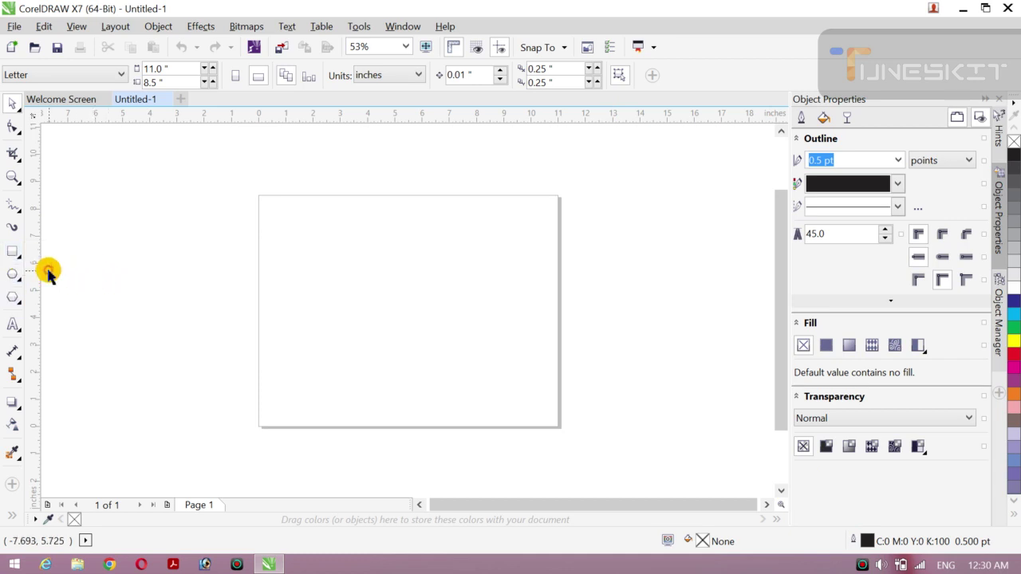
left_click(16, 279)
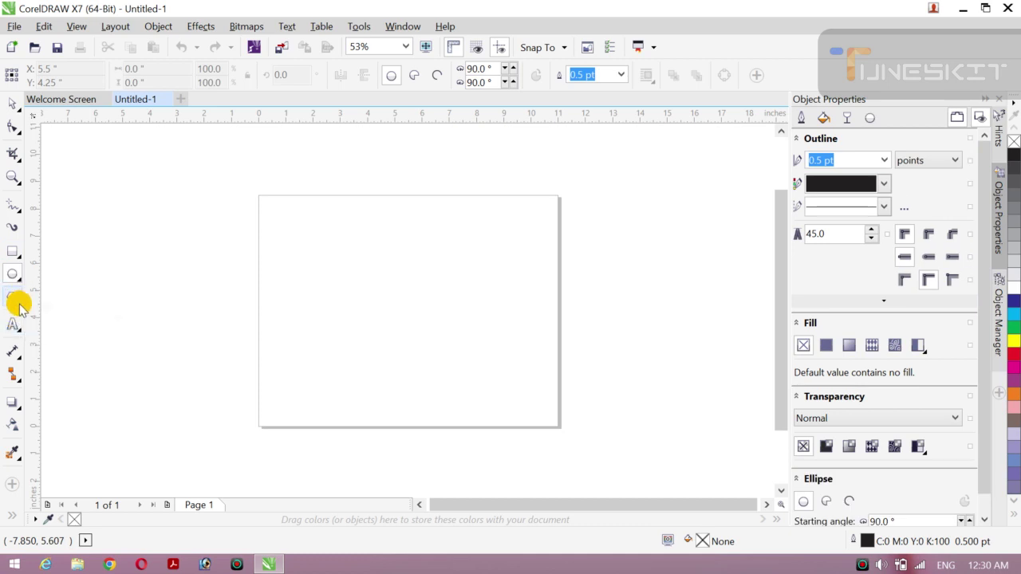
left_click(20, 307)
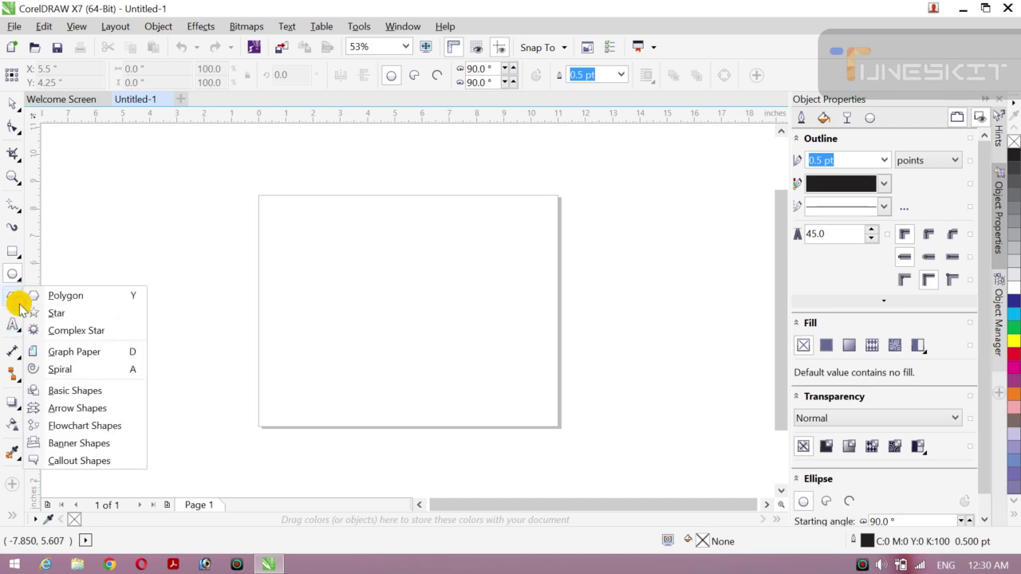
left_click(82, 330)
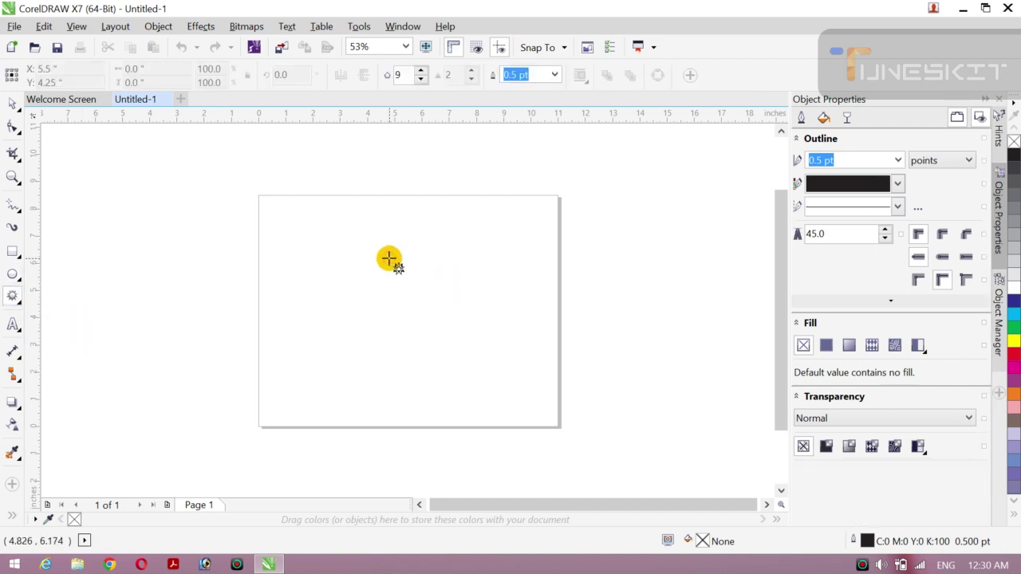
left_click_drag(365, 271, 466, 351)
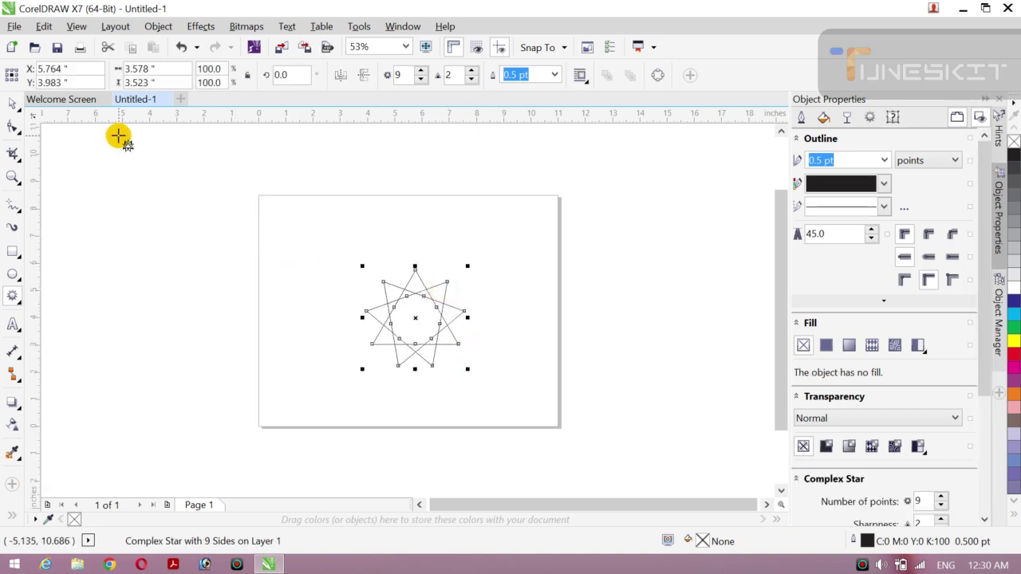
Centre the star on the page and enlarge it from its centre to about 6.9 by 6.8 inches.
left_click(12, 105)
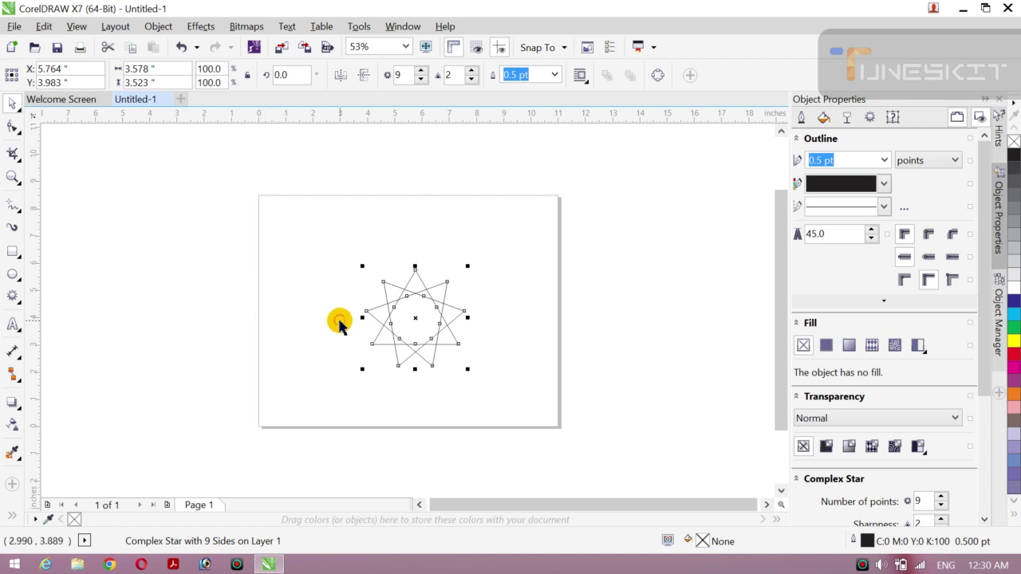
key("p")
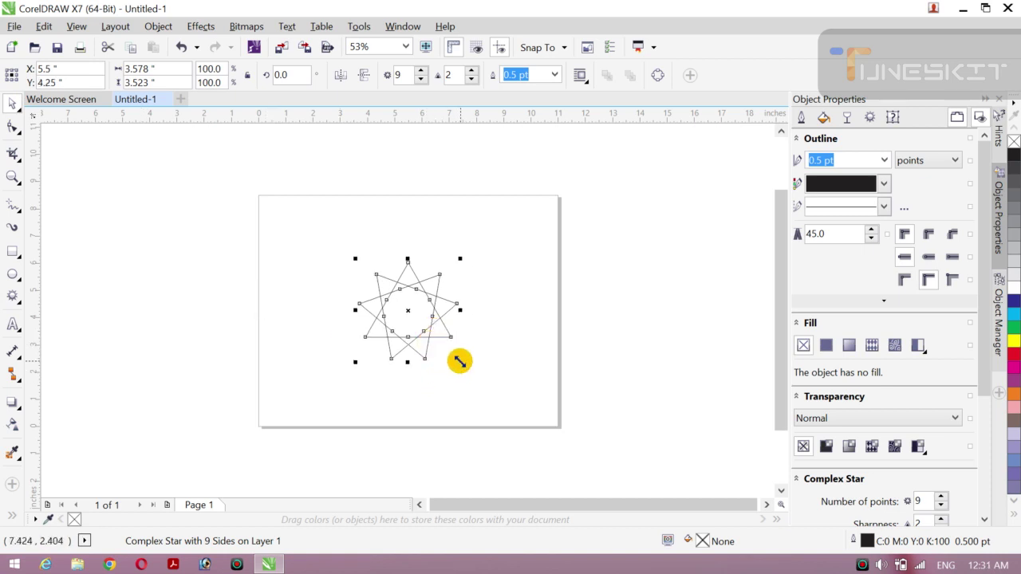
left_click_drag(460, 361, 505, 403)
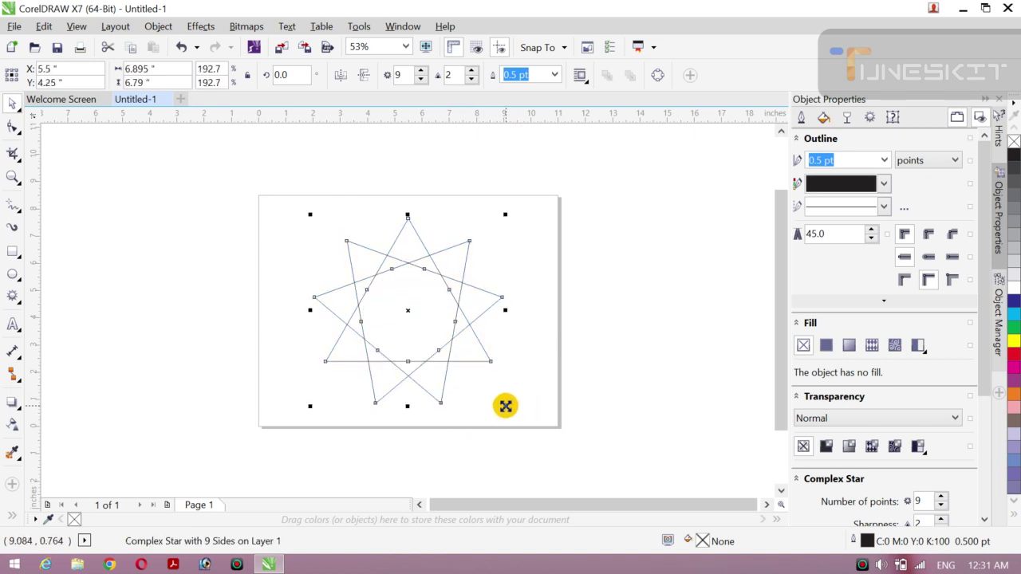
left_click(203, 259)
left_click(465, 359)
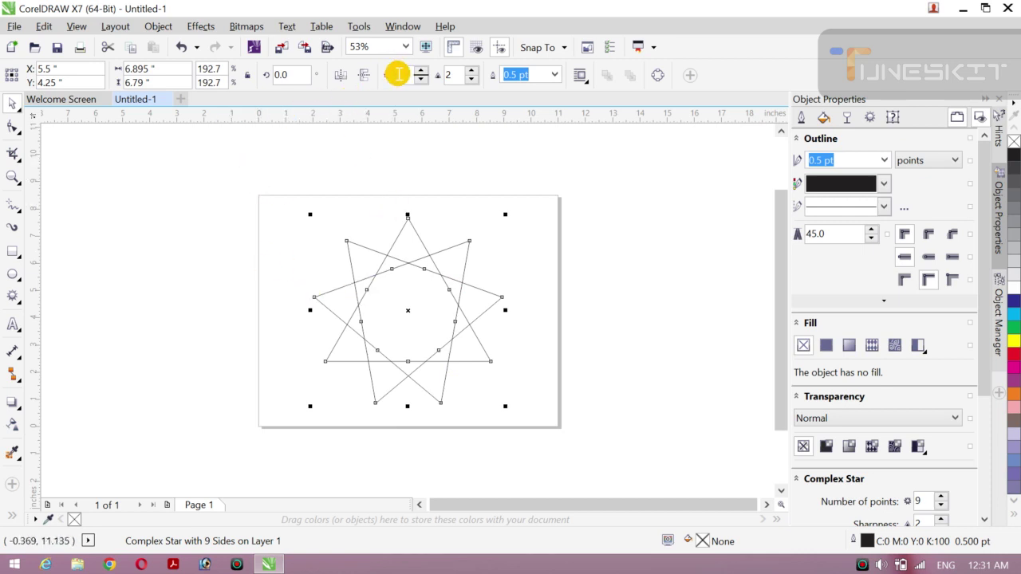
Set the complex star's number of points to 50.
scroll(423, 73, "up", 9)
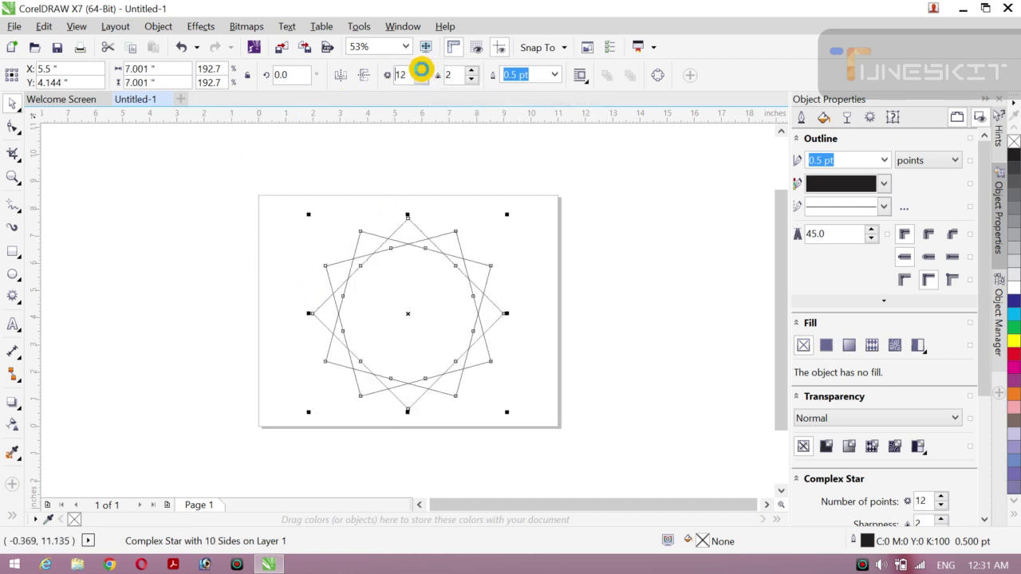
scroll(422, 74, "up", 6)
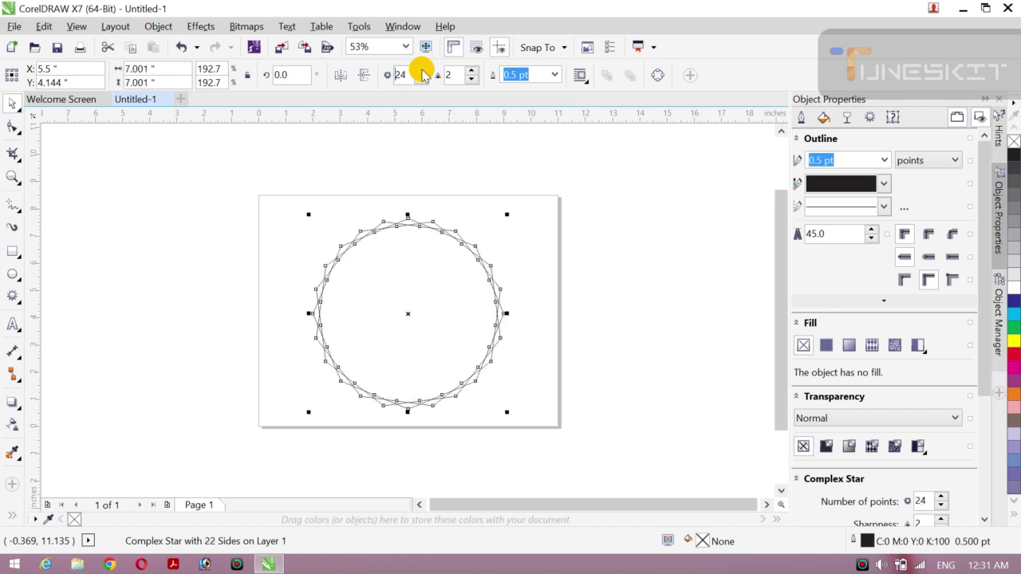
scroll(423, 73, "up", 9)
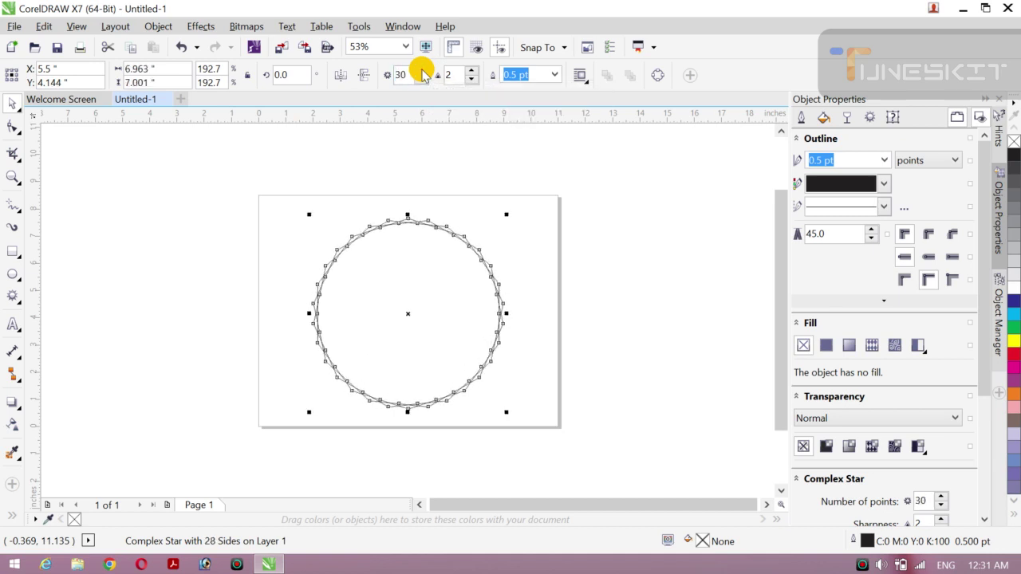
scroll(423, 74, "up", 12)
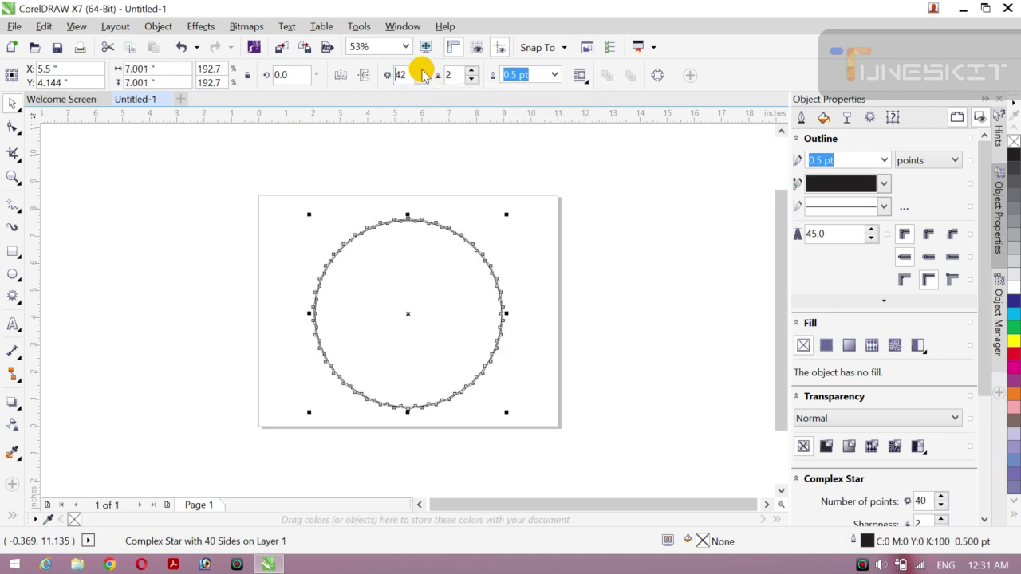
scroll(423, 74, "up", 6)
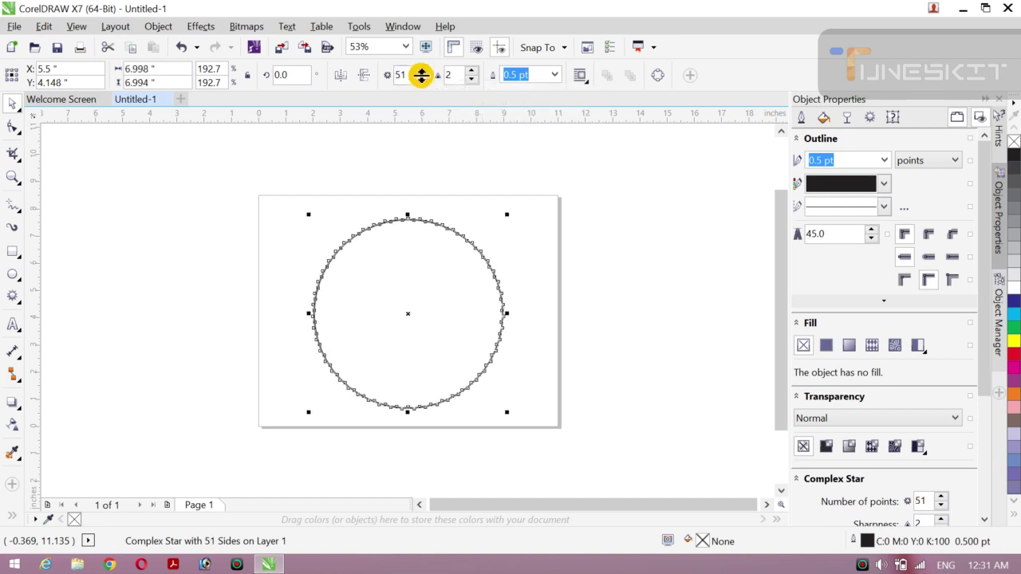
scroll(419, 80, "down", 1)
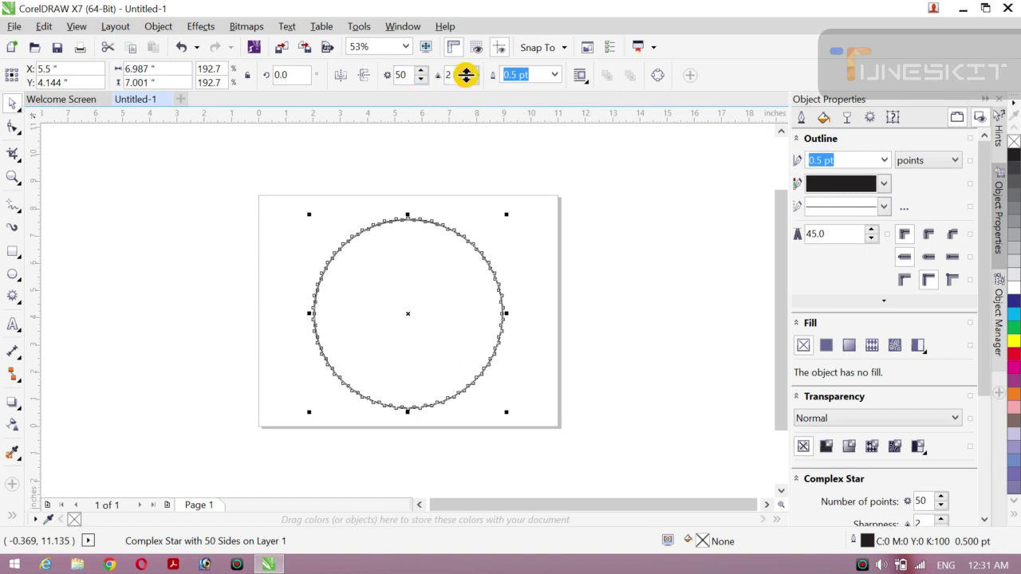
Set the complex star's sharpness to 10.
scroll(471, 74, "up", 4)
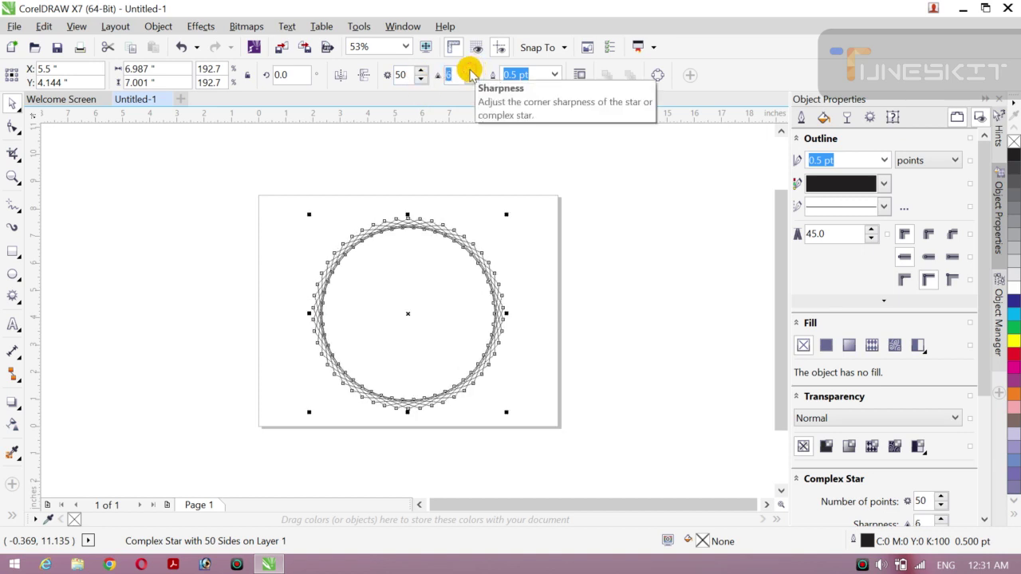
scroll(471, 75, "up", 2)
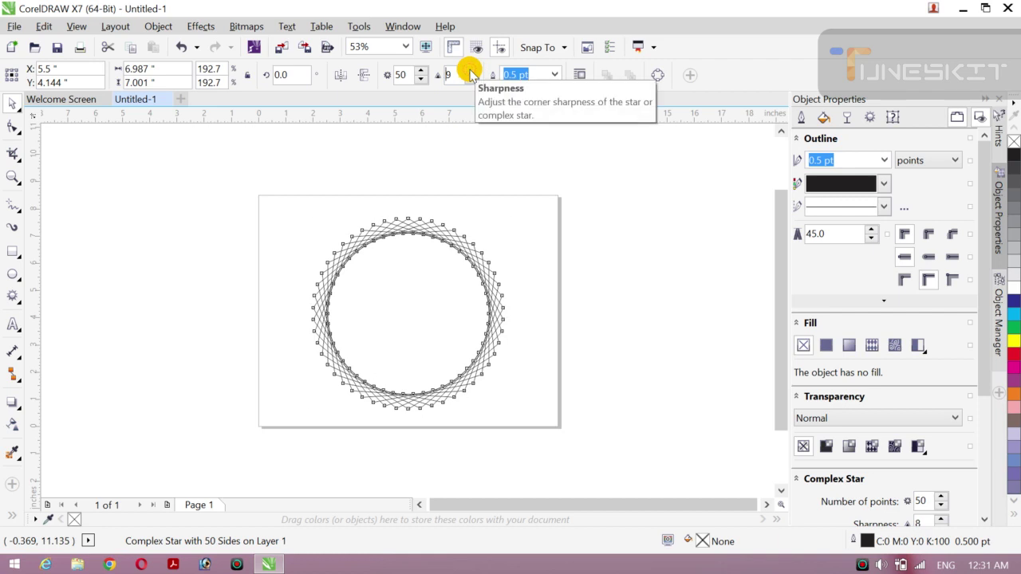
scroll(471, 74, "up", 1)
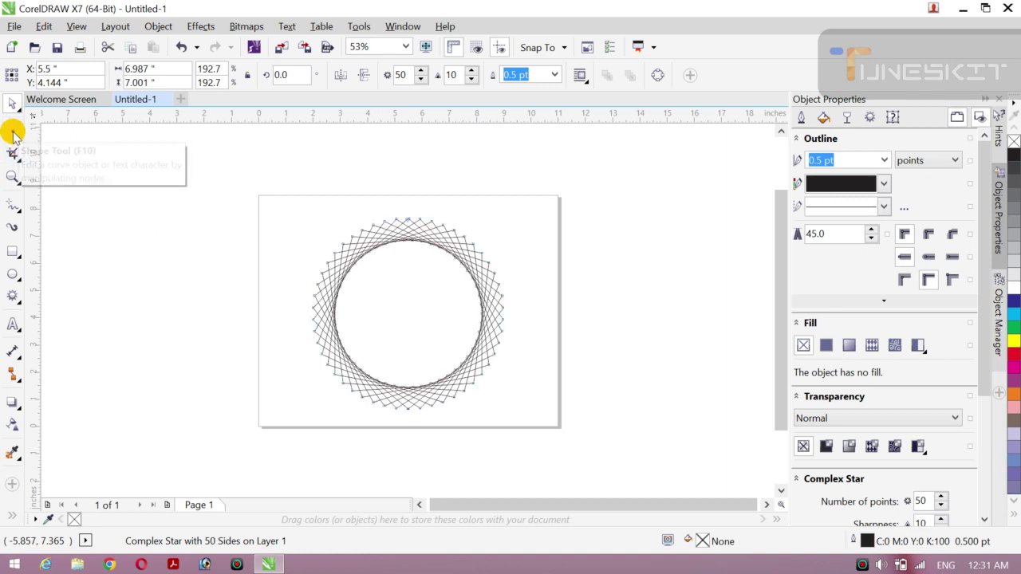
Try pulling the star's outer points inward with the Shape tool and undo the change.
left_click(12, 130)
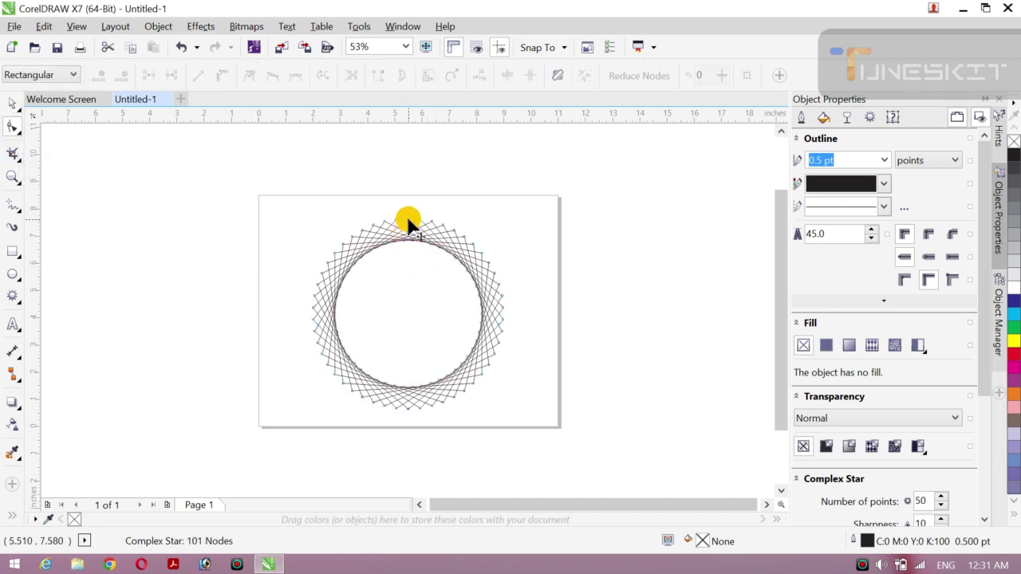
left_click_drag(408, 221, 405, 257)
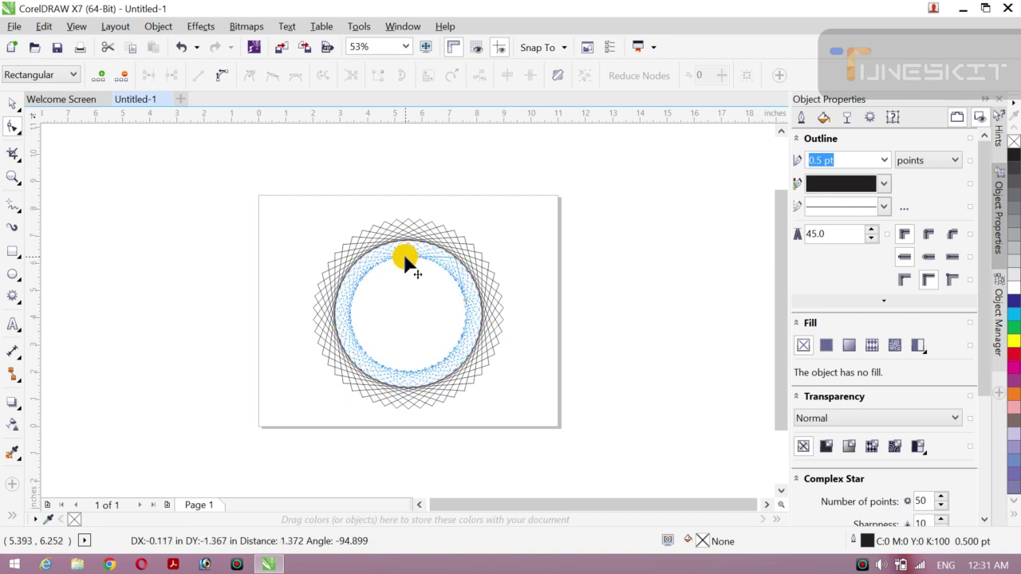
left_click_drag(406, 259, 405, 264)
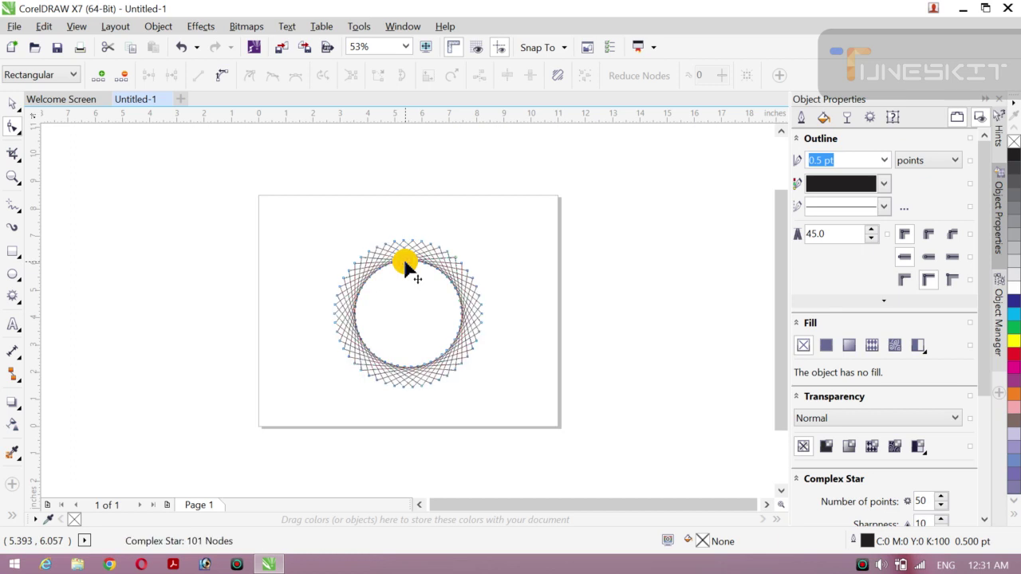
key("ctrl+z")
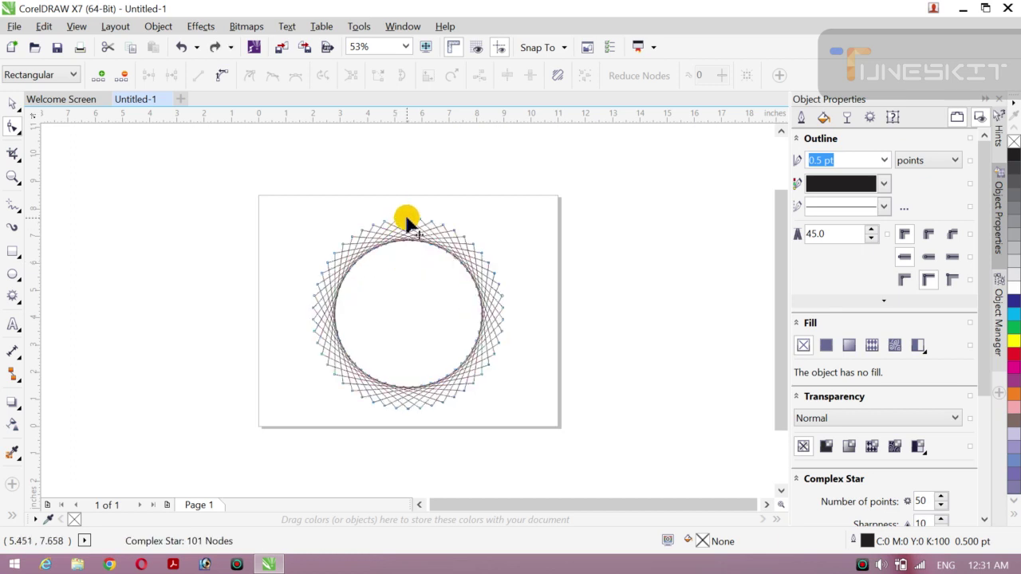
Pull the star's outer points outward with the Shape tool to about 9.07 inches across, and colour its fill and outline red.
left_click_drag(406, 218, 411, 195)
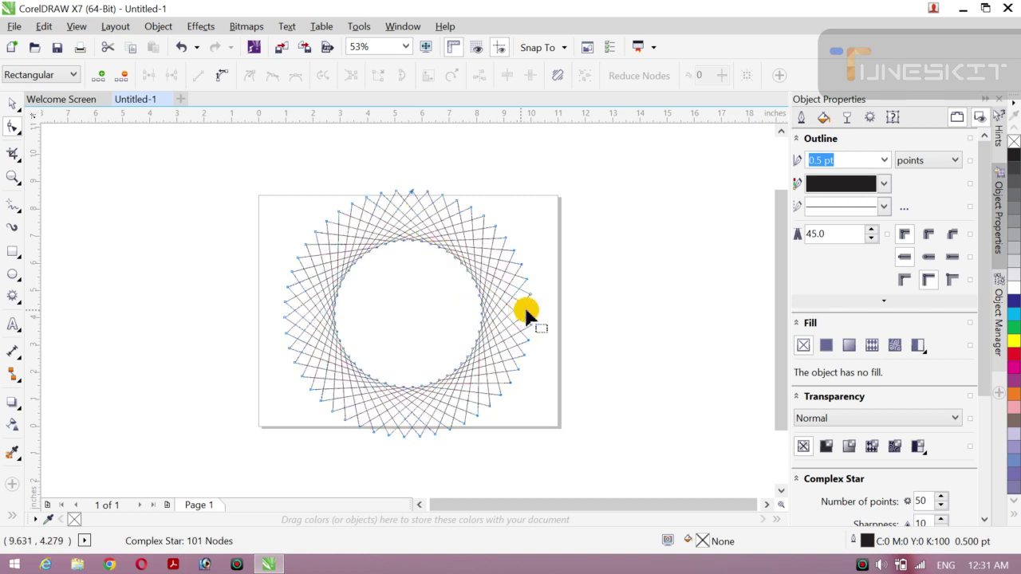
left_click(1014, 354)
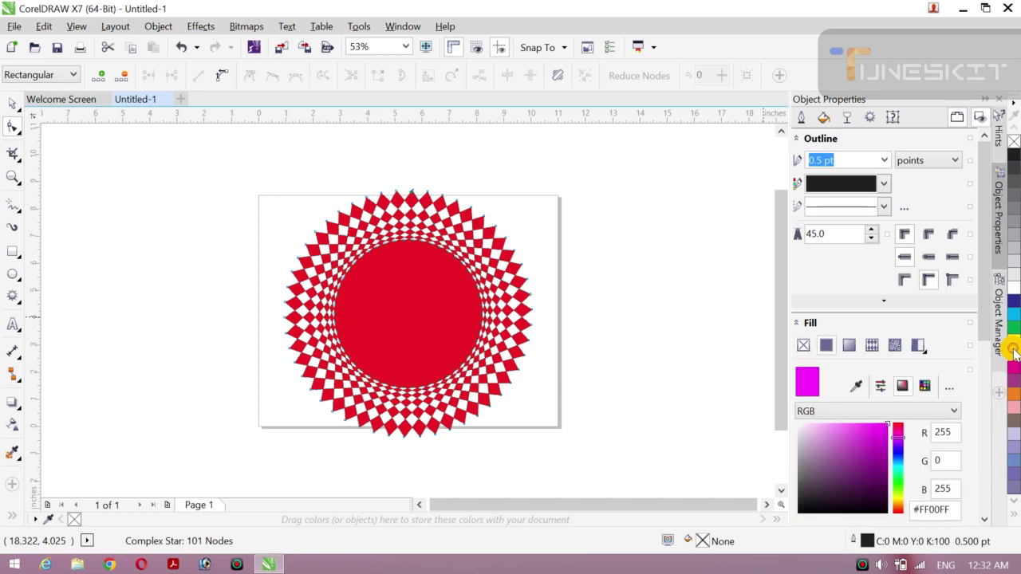
right_click(1014, 354)
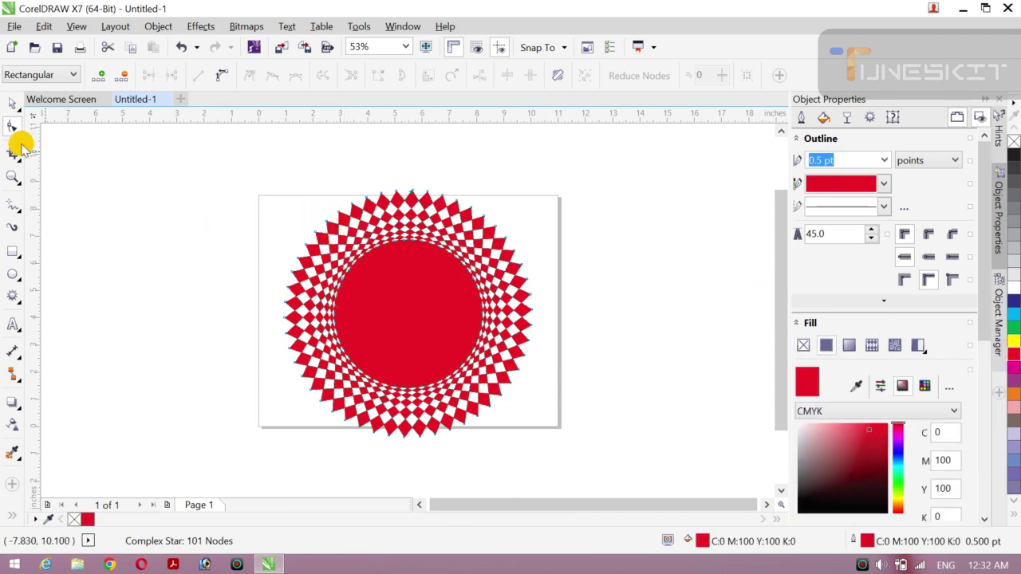
Duplicate the red star as a concentric copy scaled down to about 4.47 inches across, and fill the copy with white.
left_click(12, 104)
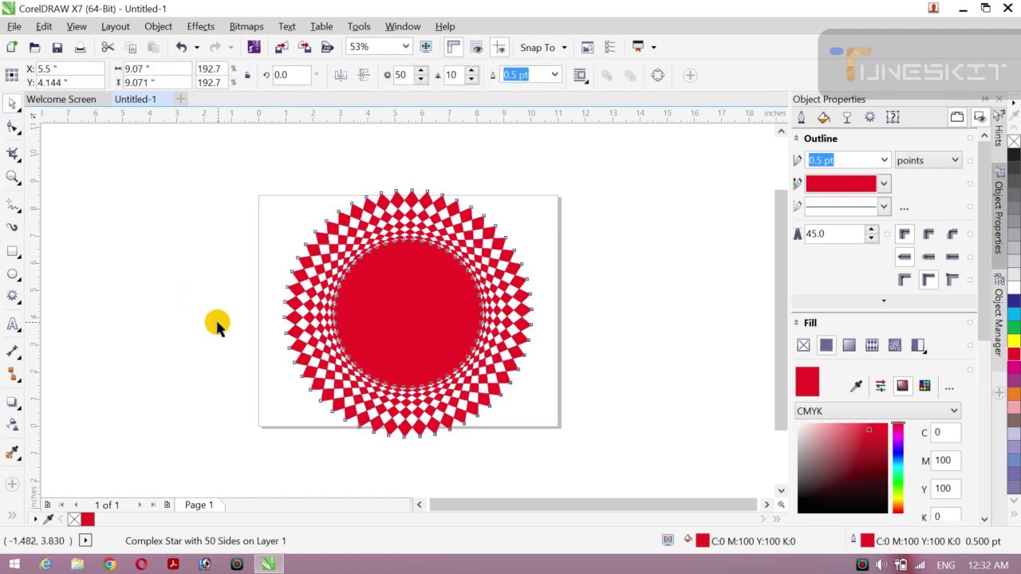
left_click(391, 358)
left_click(463, 412)
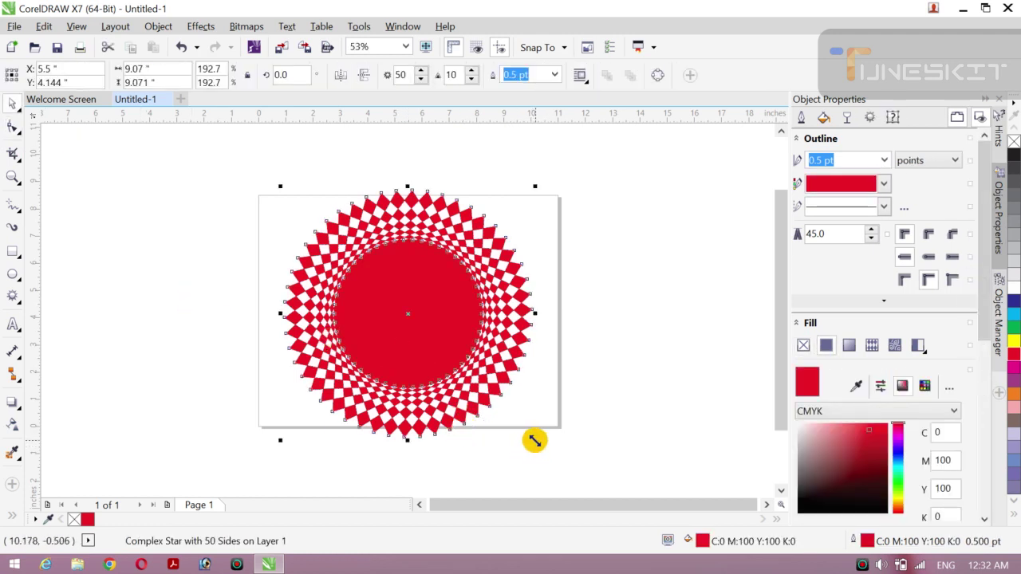
left_click_drag(535, 440, 468, 412)
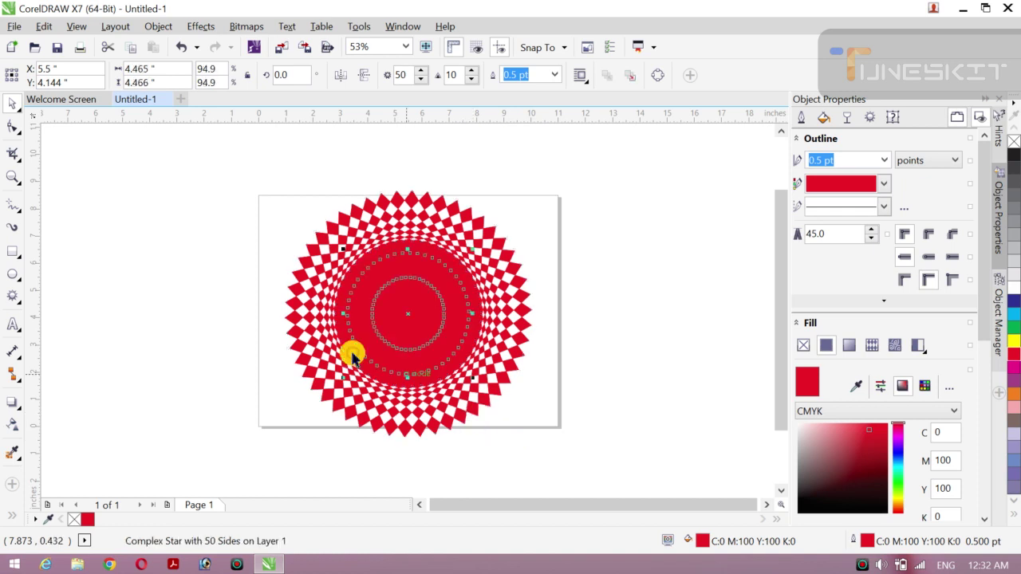
left_click(1010, 287)
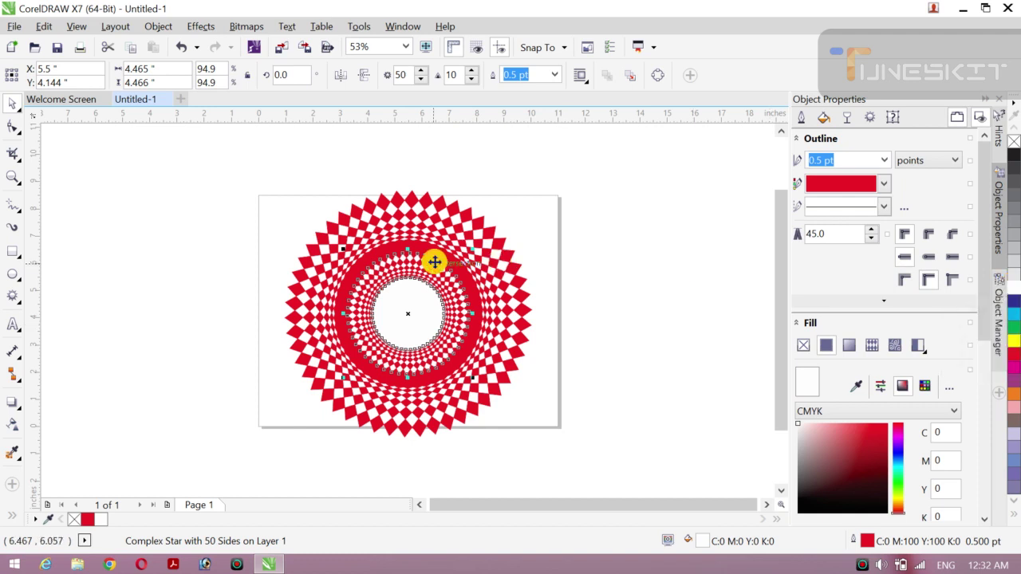
left_click(192, 288)
left_click(422, 330)
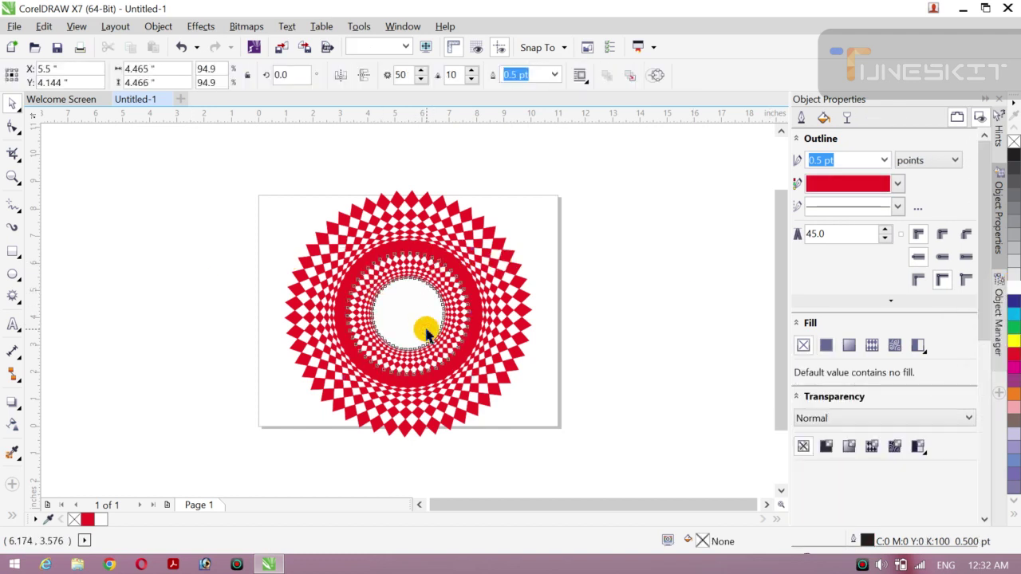
left_click(110, 323)
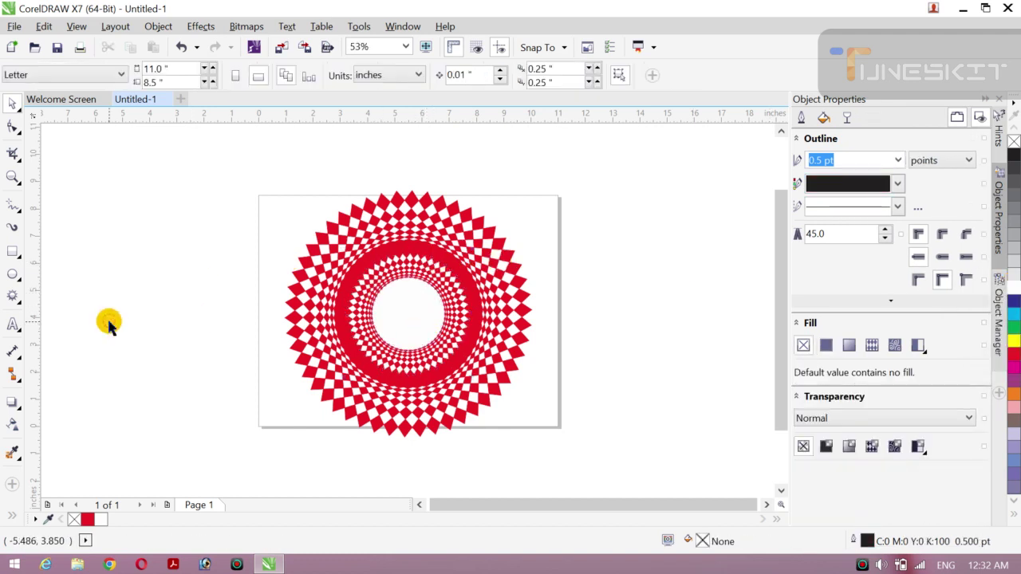
Add a person's name as 24 pt Arial artistic text and centre it on the page inside the emblem.
key("z")
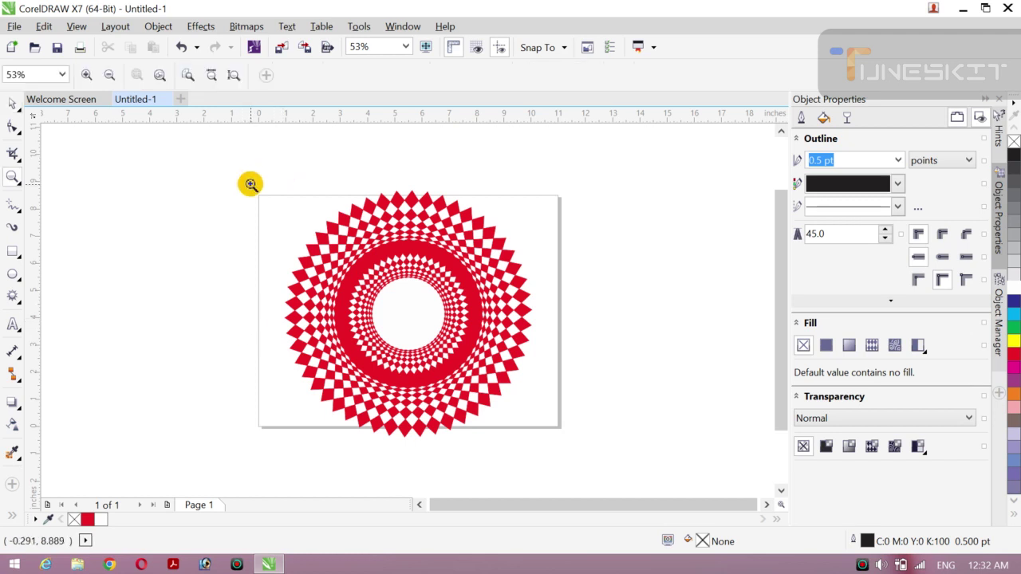
left_click_drag(229, 183, 579, 450)
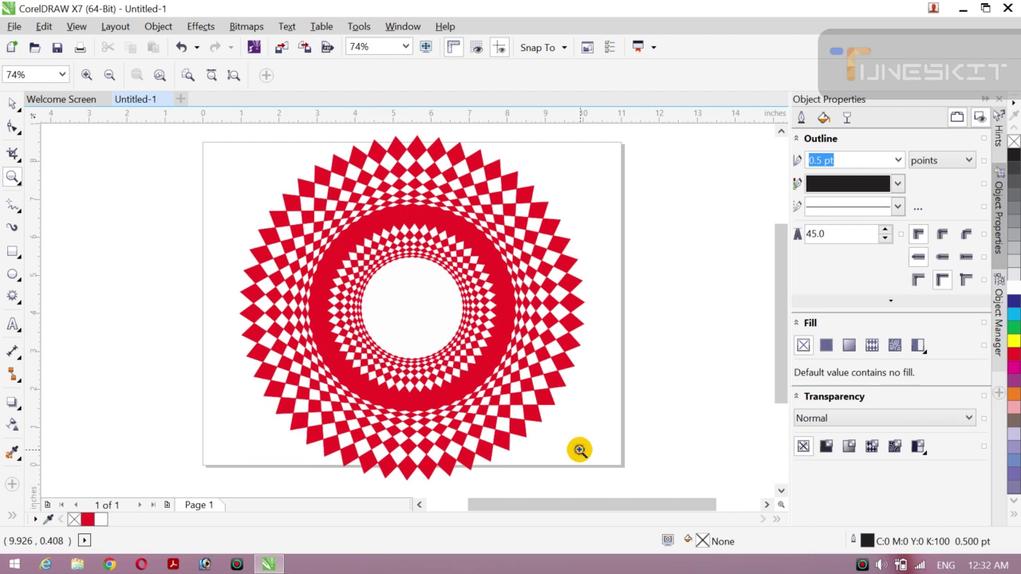
left_click(12, 102)
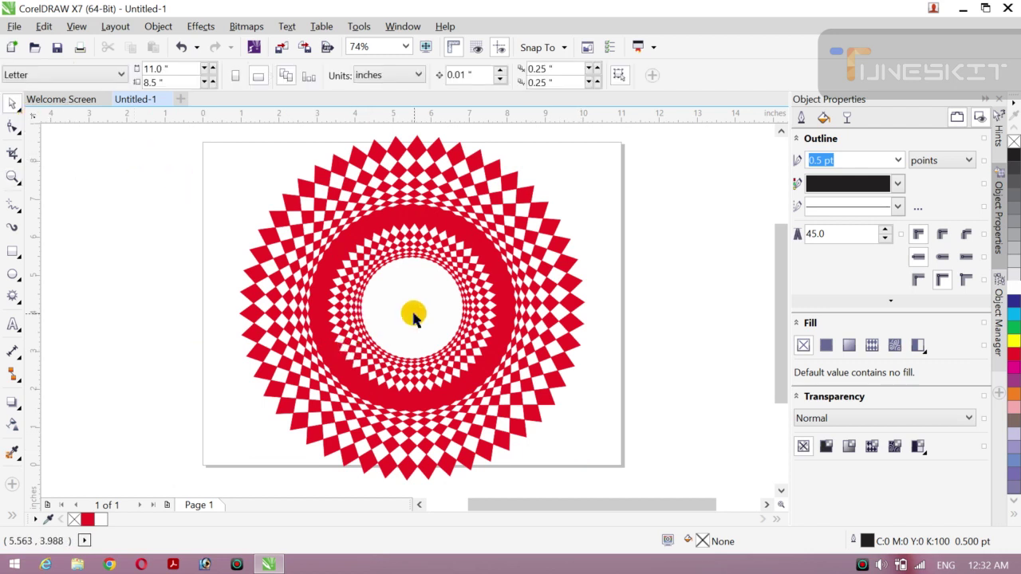
left_click(12, 326)
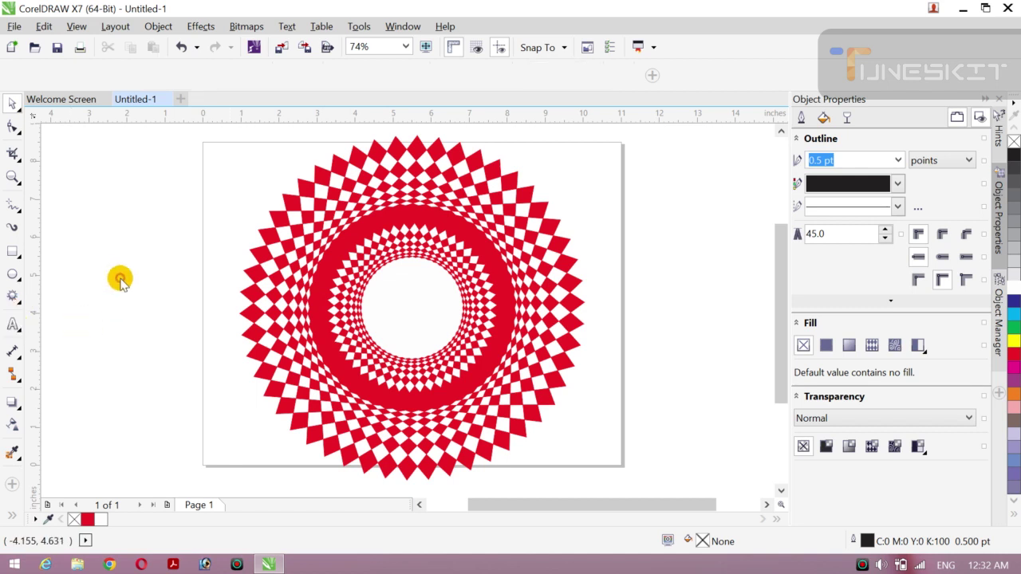
left_click(8, 325)
left_click_drag(9, 319, 121, 263)
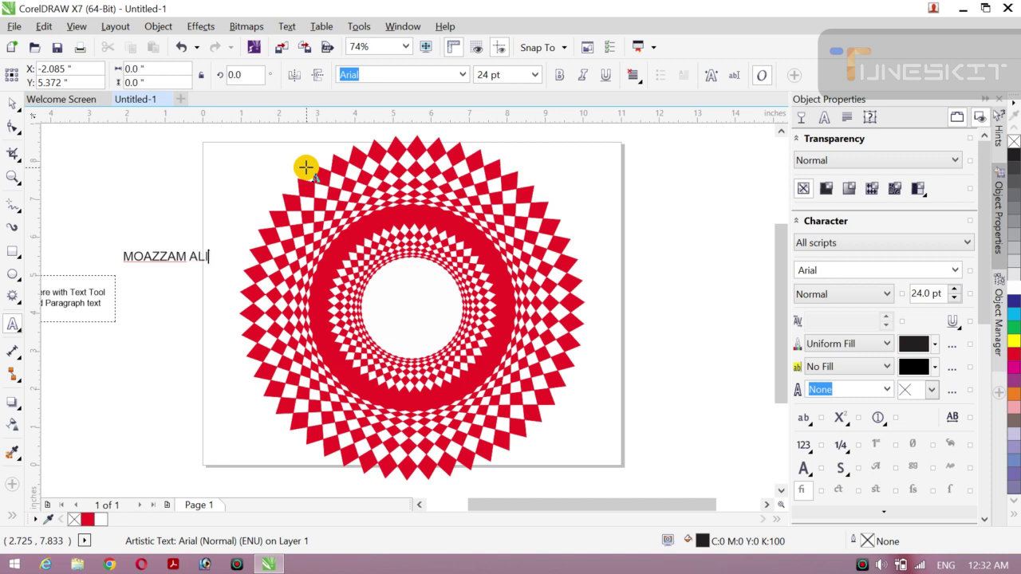
key("ctrl+space")
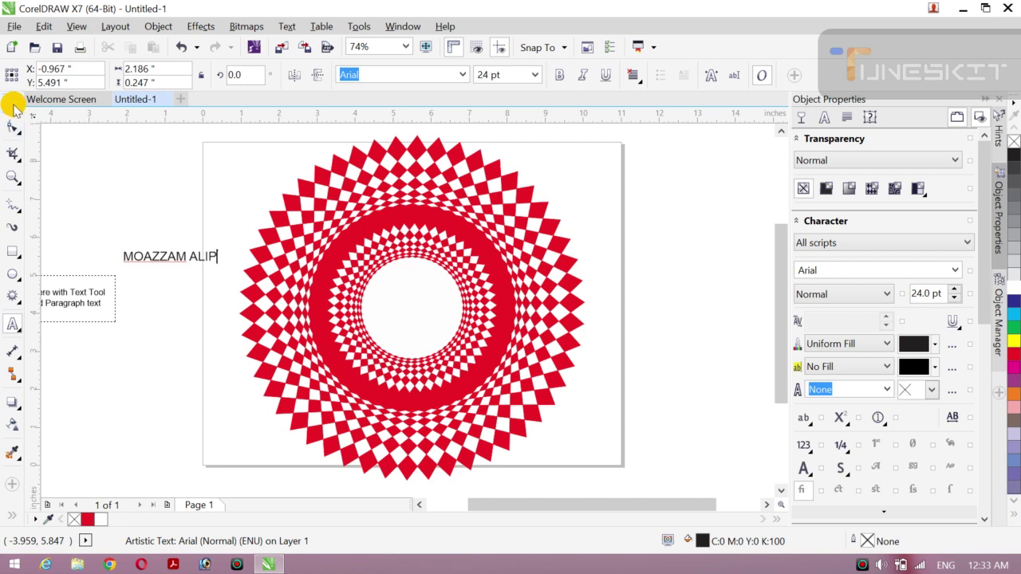
key("BackSpace")
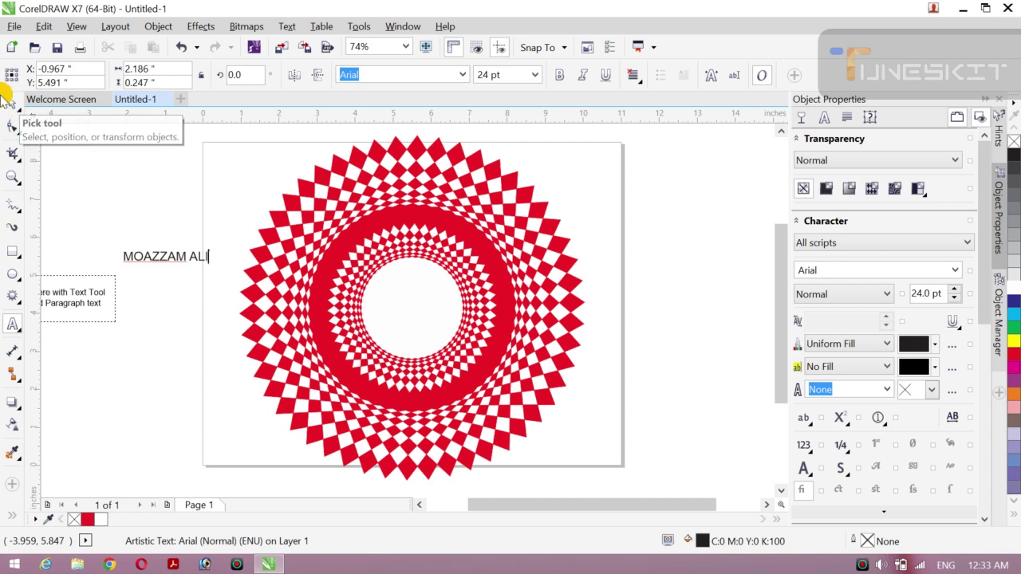
left_click(12, 104)
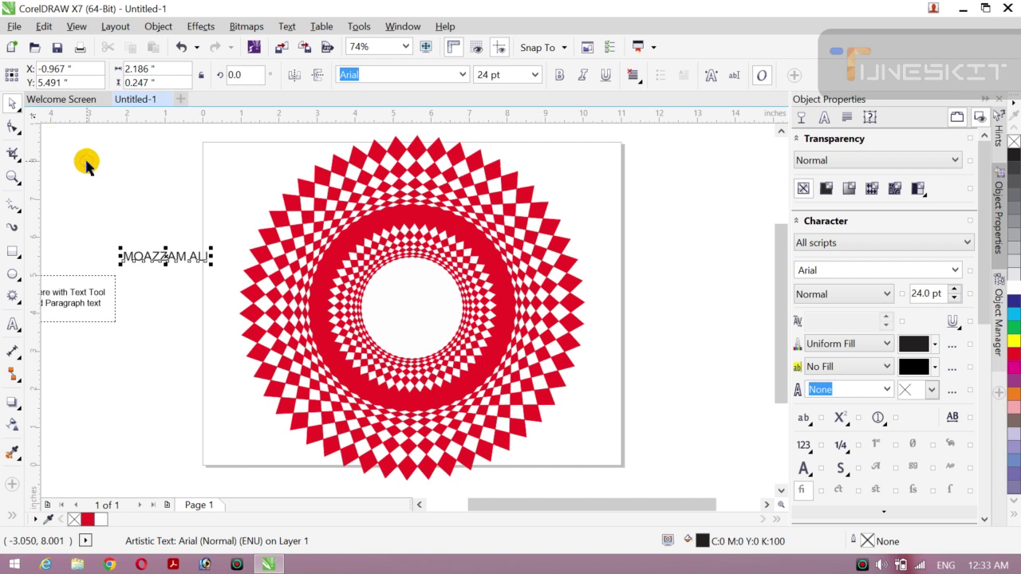
key("p")
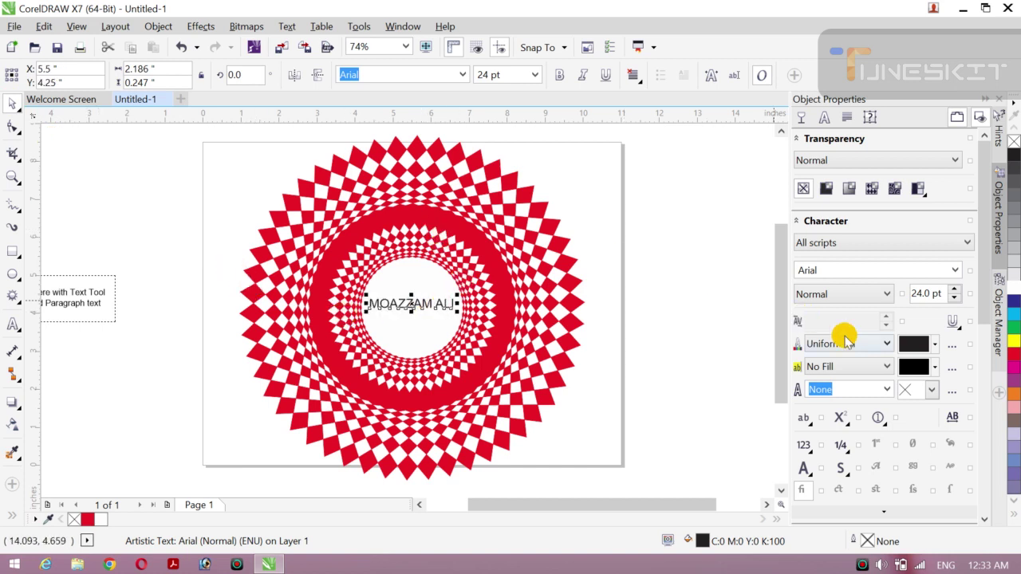
Format the name text green, bold, italic and underlined, and stretch it to about 0.51 inches high.
left_click(1012, 325)
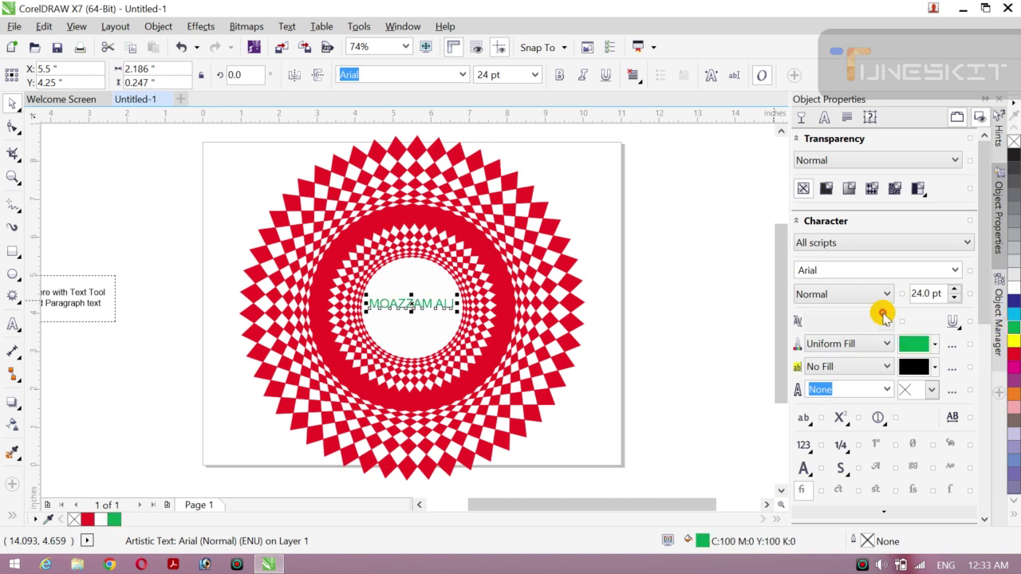
left_click(560, 75)
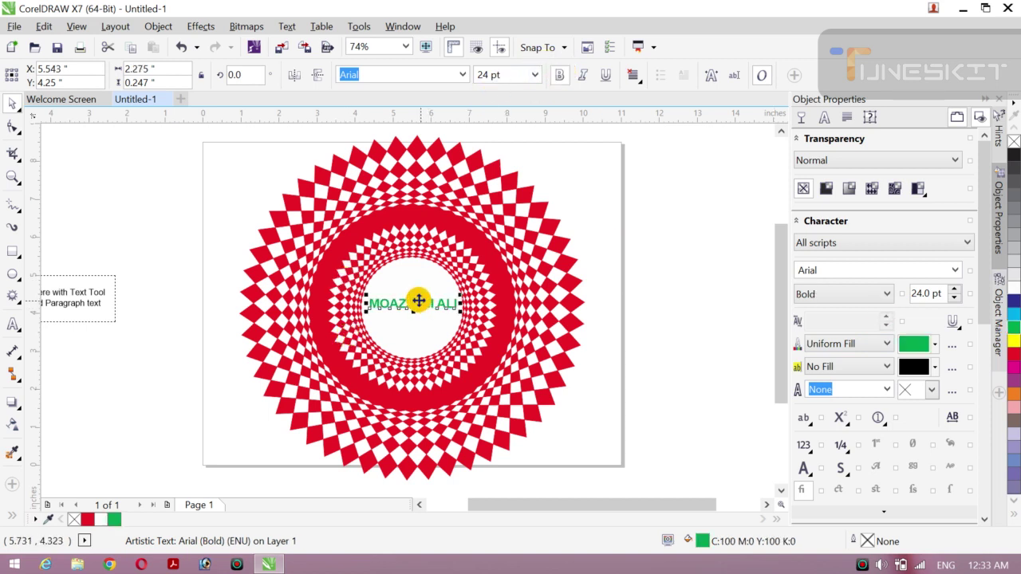
mouse_move(414, 296)
left_mouse_down()
mouse_move(397, 286)
mouse_move(406, 274)
mouse_move(412, 322)
mouse_move(413, 312)
left_mouse_up()
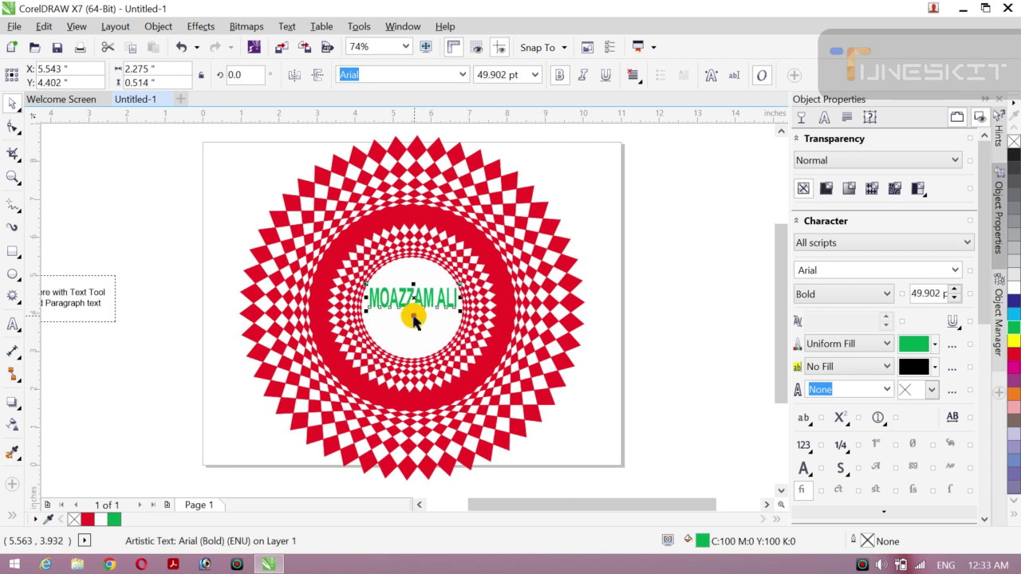
left_click(583, 74)
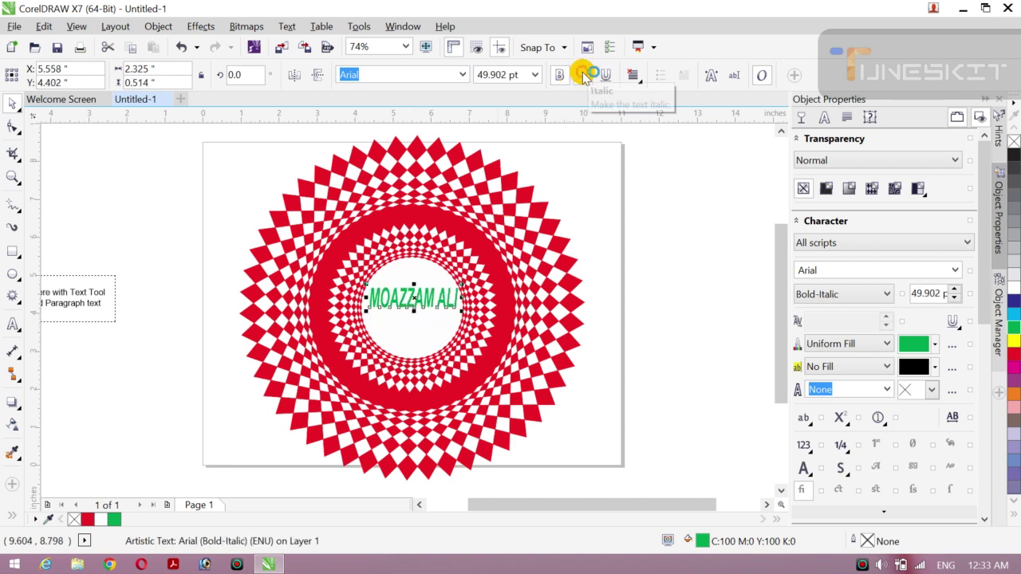
left_click(607, 77)
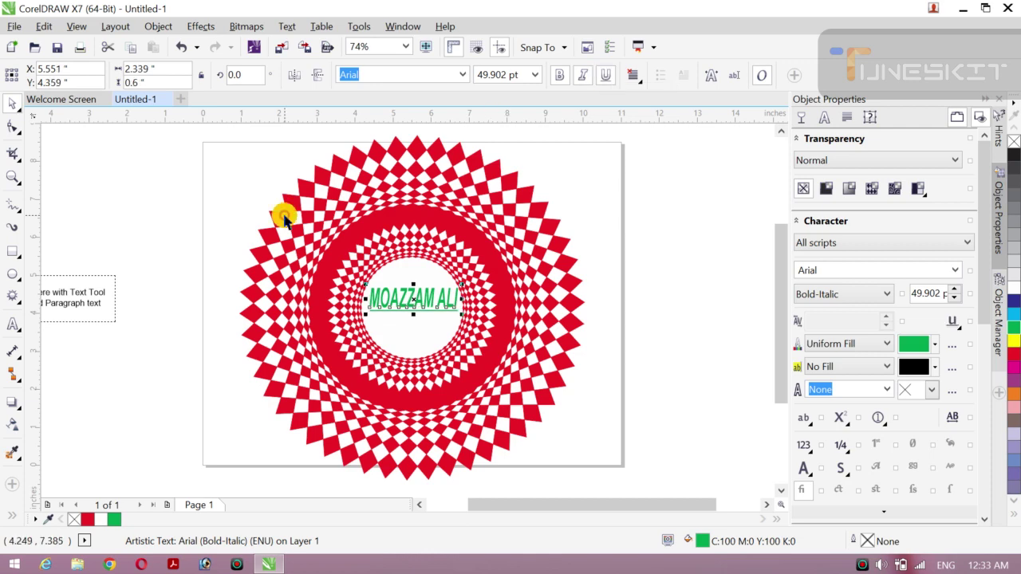
Delete the stray empty paragraph text frame beside the page.
left_click(113, 248)
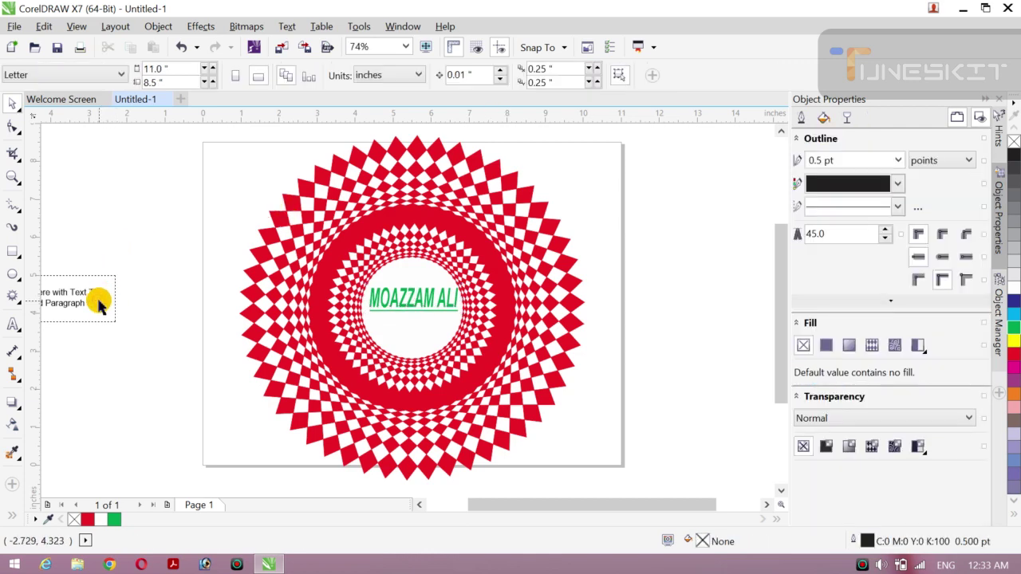
left_click(96, 296)
key("Delete")
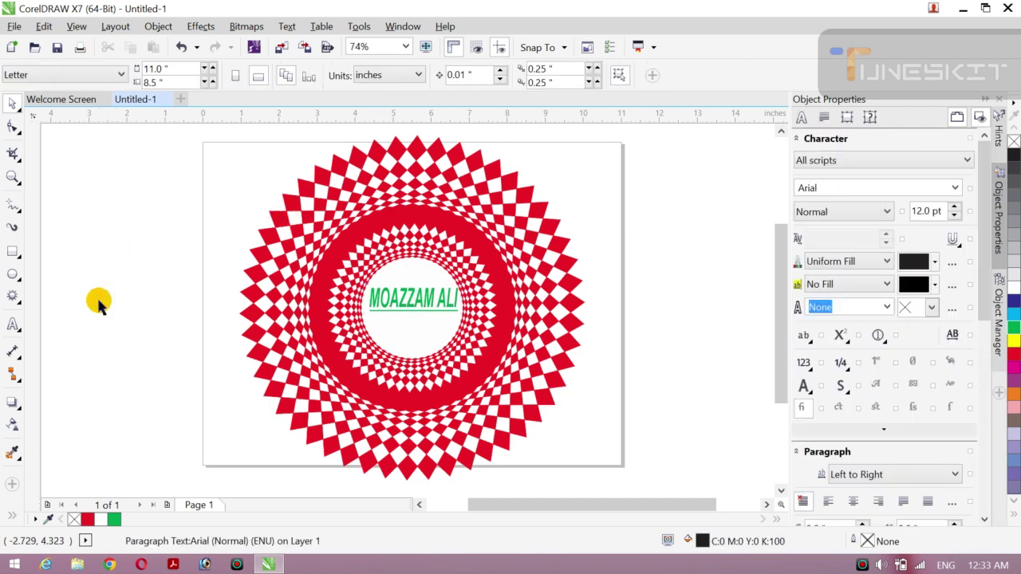
Add the artistic text "LOGO" in 24 pt Arial and place it horizontally centred below the name inside the emblem.
left_click(431, 301)
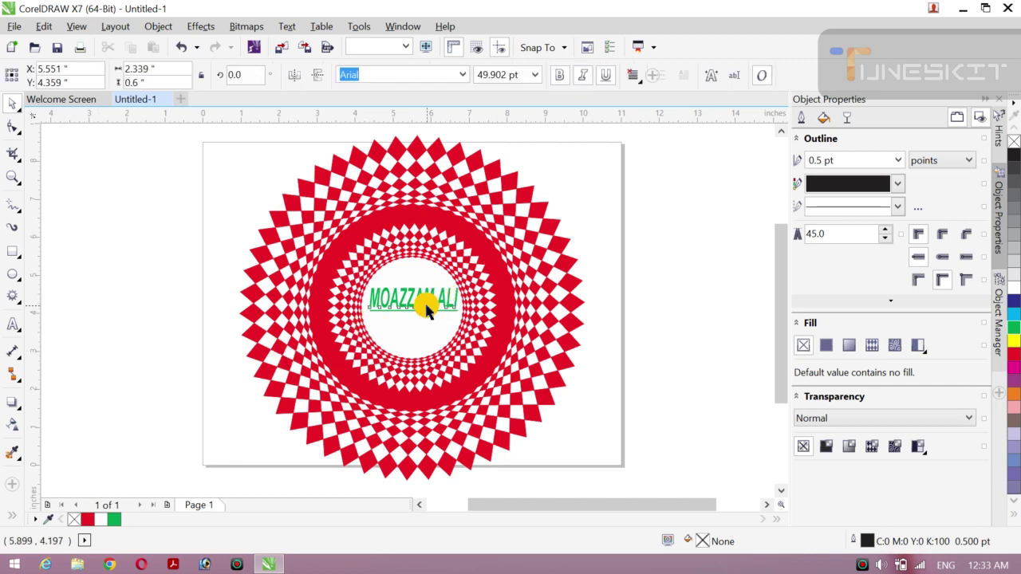
left_click(11, 326)
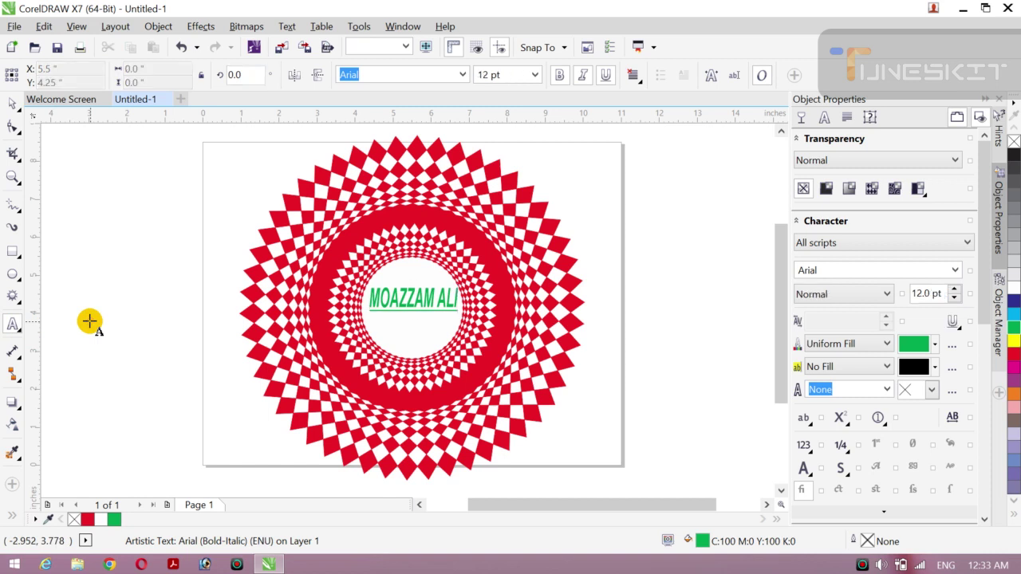
left_click(91, 320)
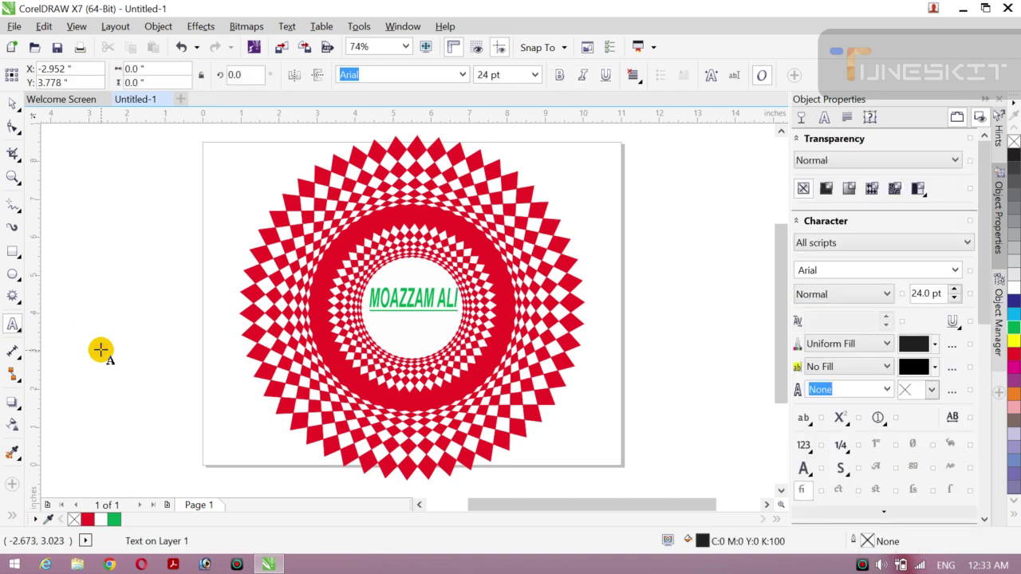
type("LOGO")
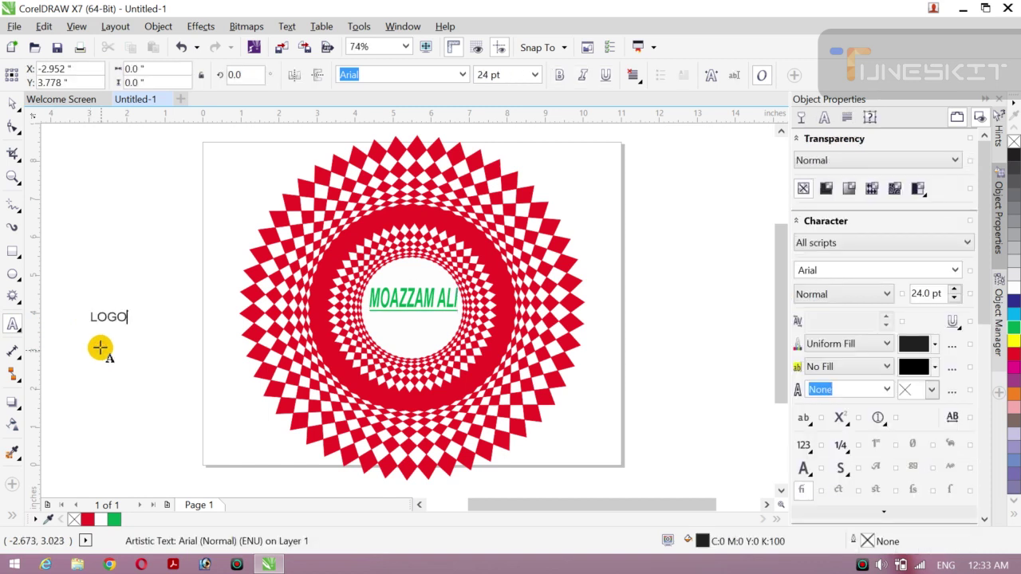
left_click(561, 76)
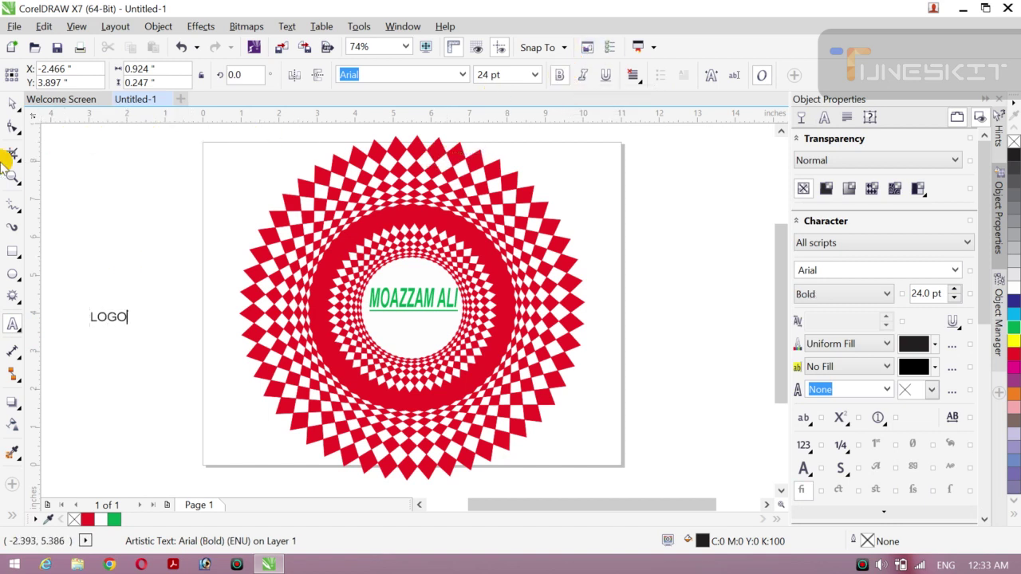
left_click(11, 105)
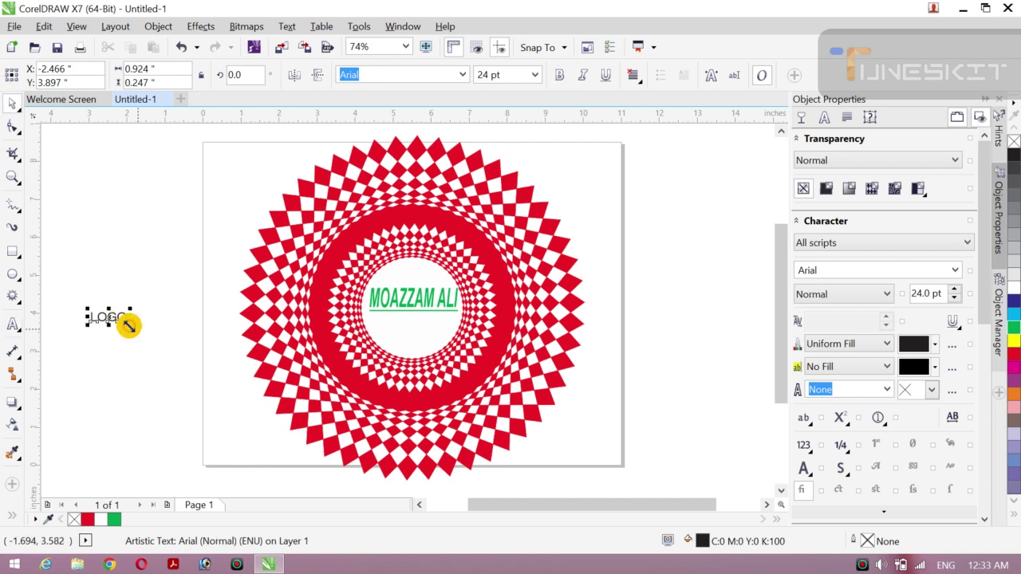
key("p")
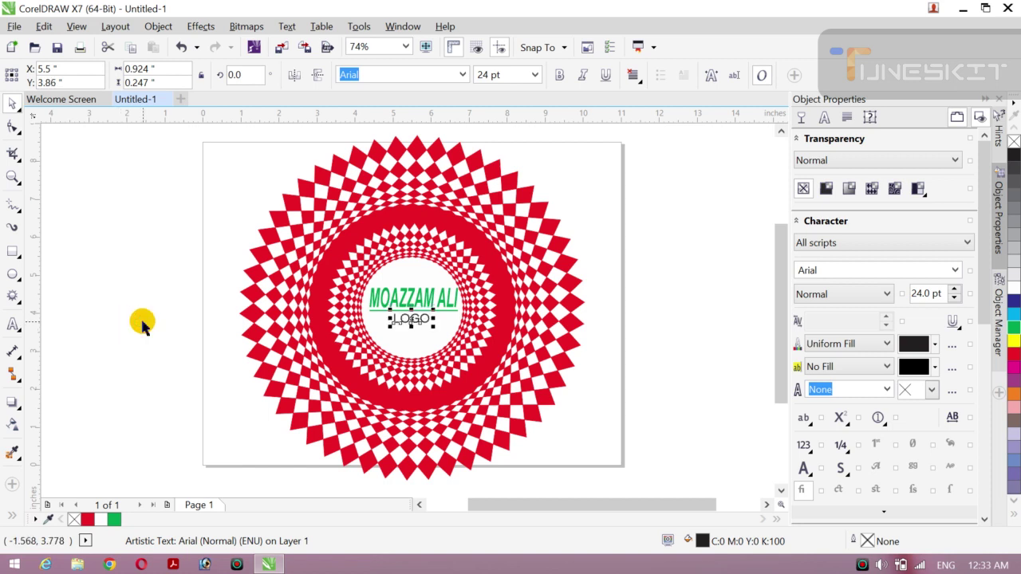
Make the LOGO text bold, try a yellow fill on it, and set its fill to black.
left_click(559, 78)
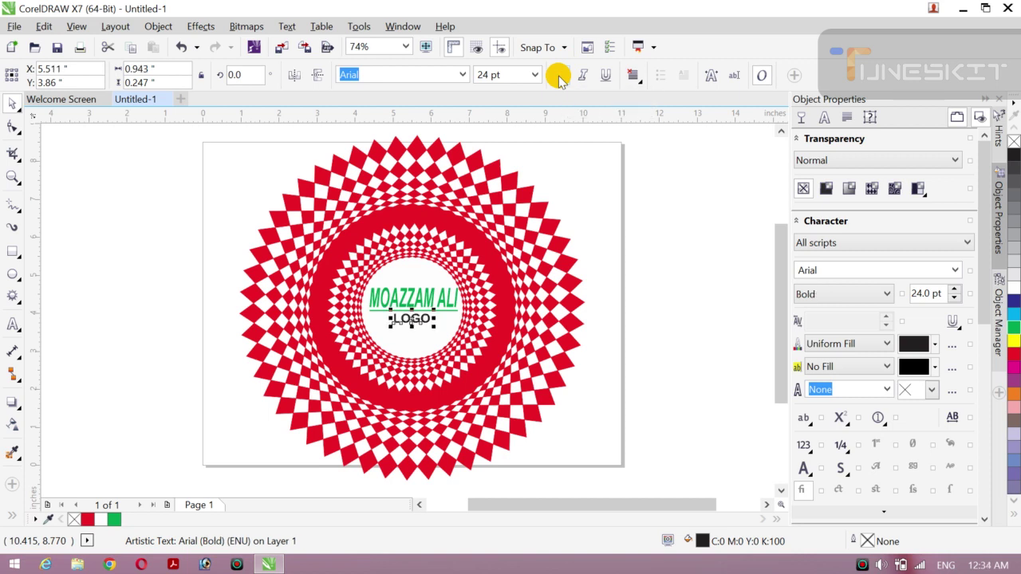
left_click(559, 77)
left_click(559, 77)
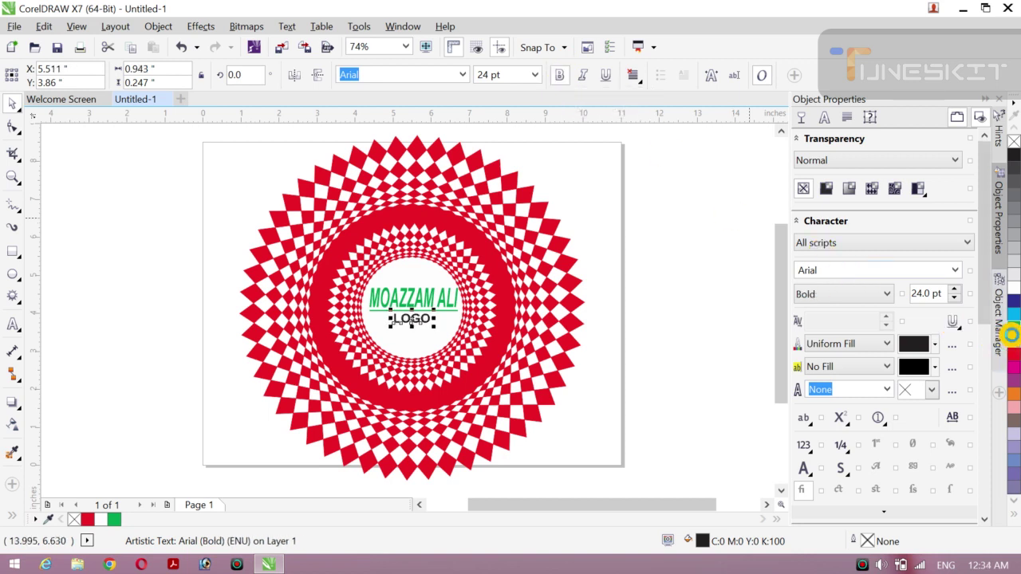
left_click(1012, 335)
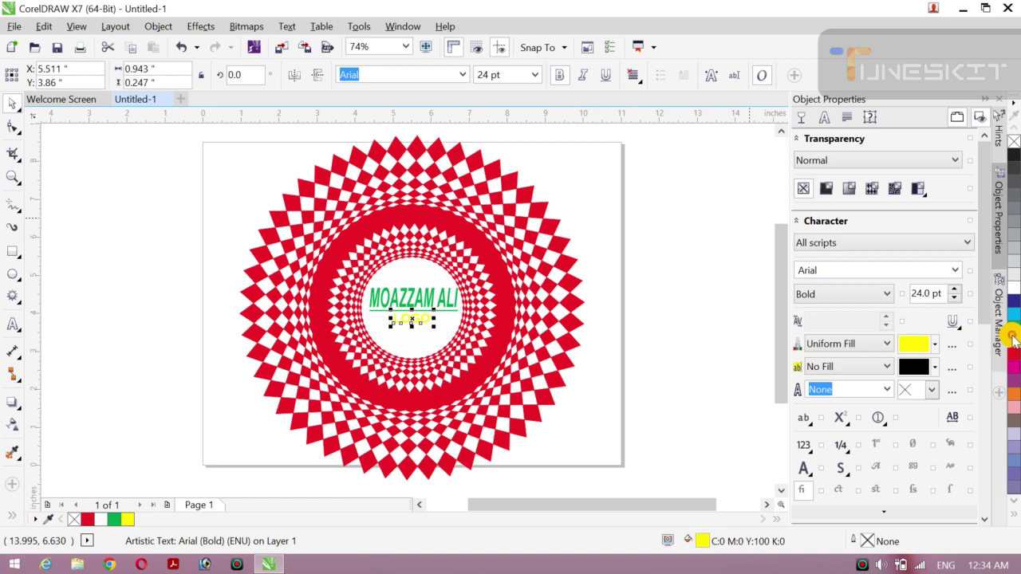
left_click(1013, 154)
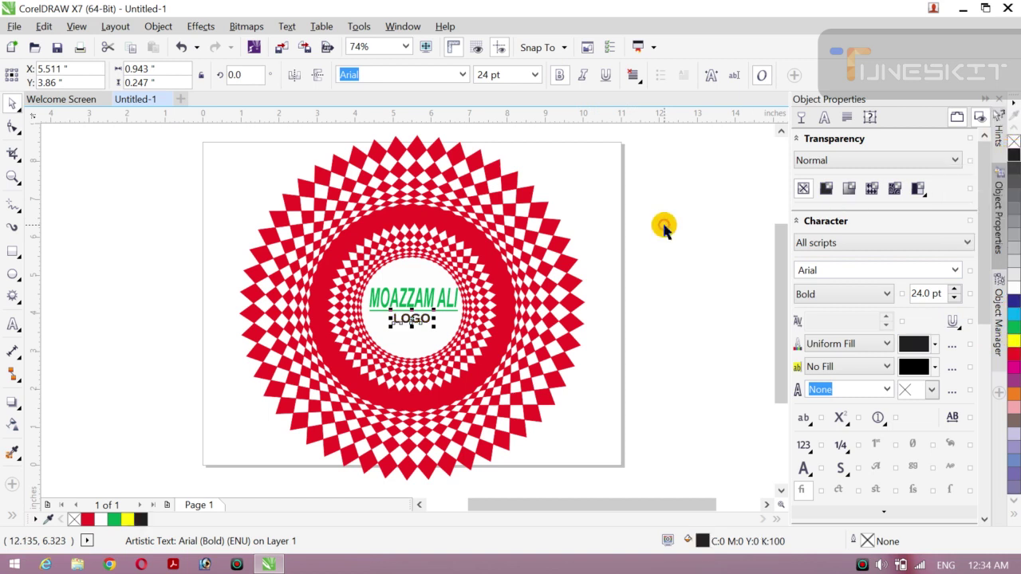
Delete the name text, enlarge LOGO to about 1.86 inches wide and centre it on the page.
left_click(445, 308)
key("Delete")
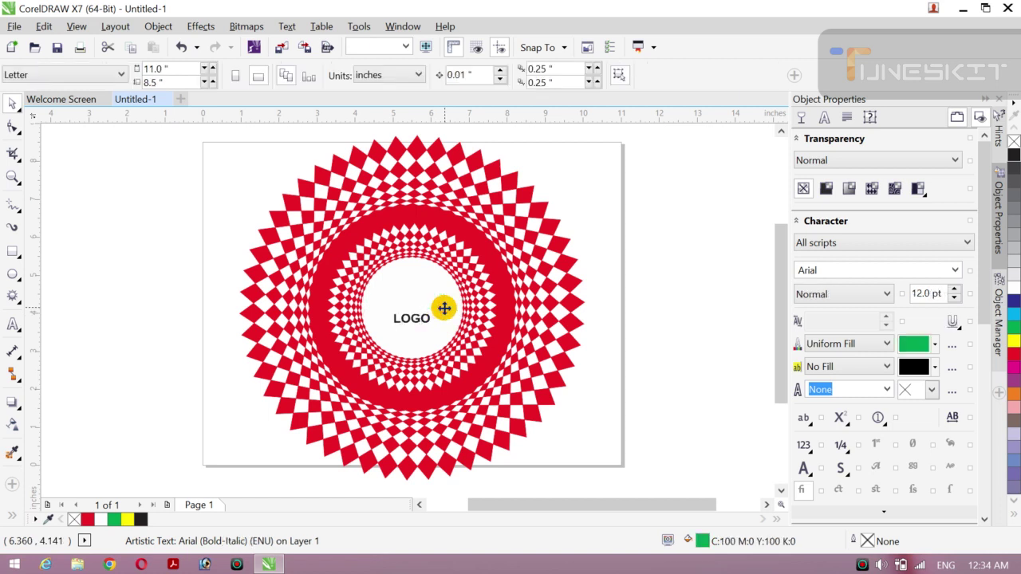
left_click(415, 320)
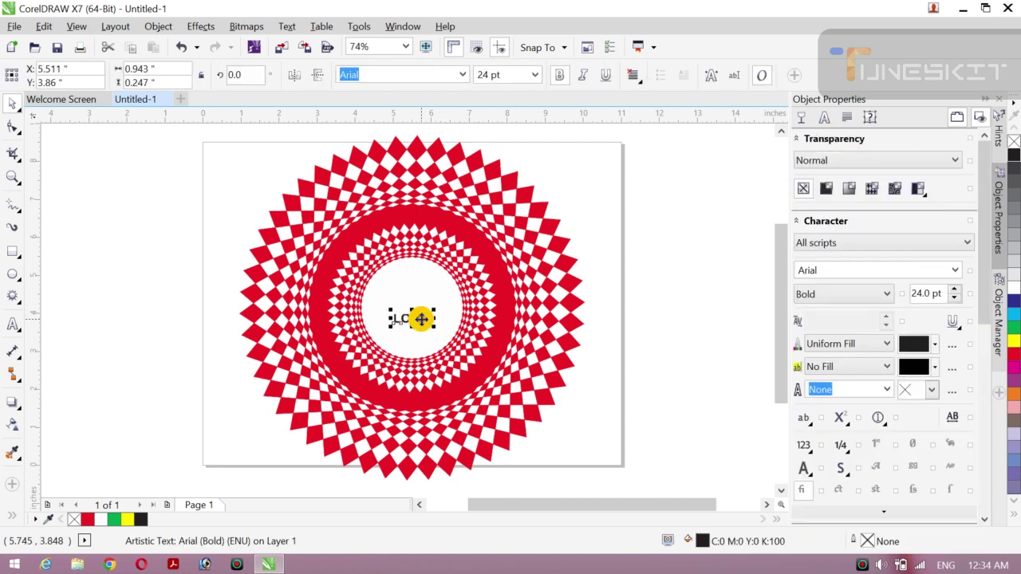
left_click_drag(420, 321, 450, 330)
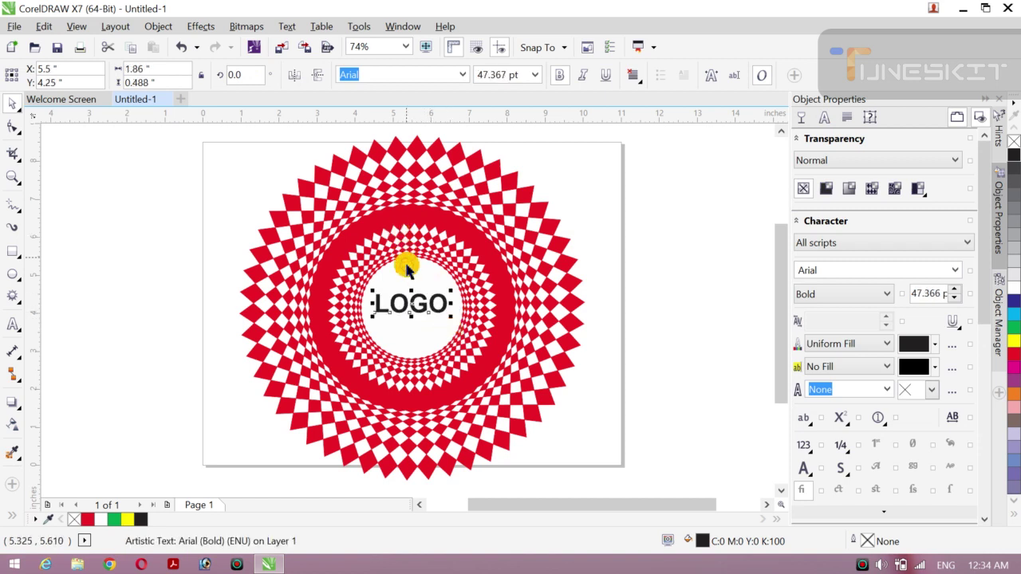
Stretch the LOGO text to about 1.06 inches high, try orange and yellow fills, and fill it with green.
left_click_drag(410, 289, 411, 282)
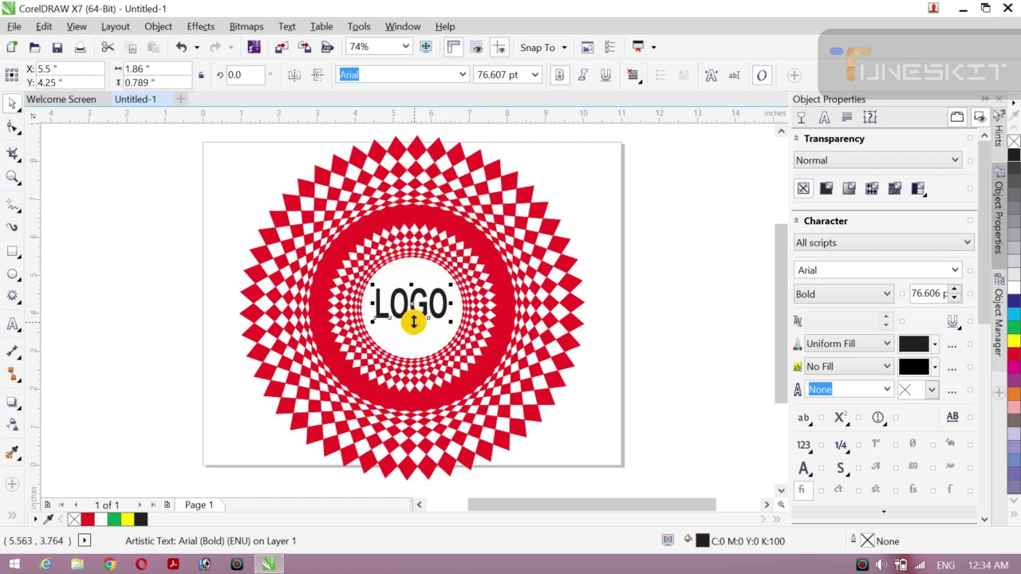
left_click_drag(412, 320, 411, 330)
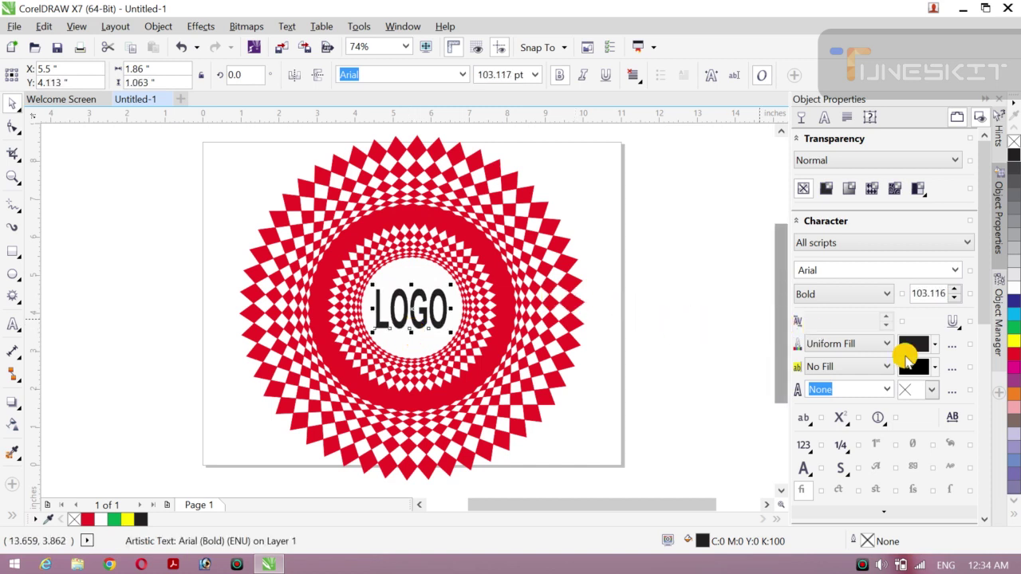
left_click(1012, 394)
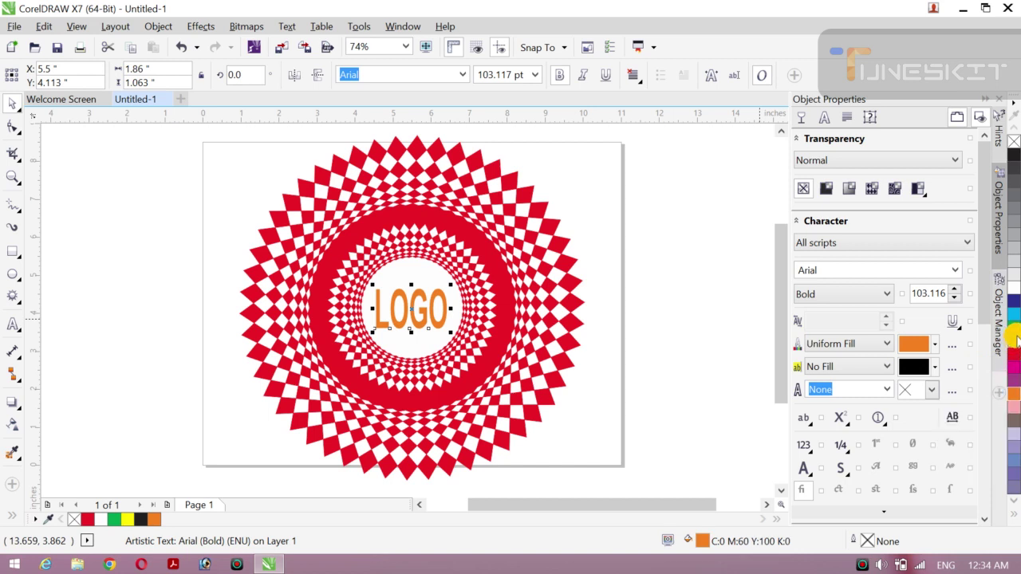
left_click(1013, 343)
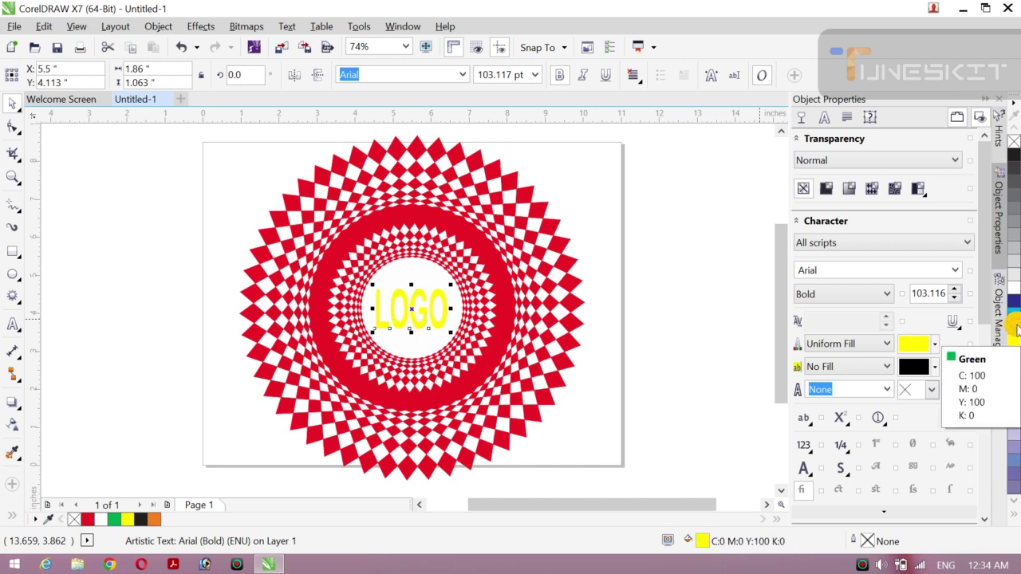
left_click(1015, 327)
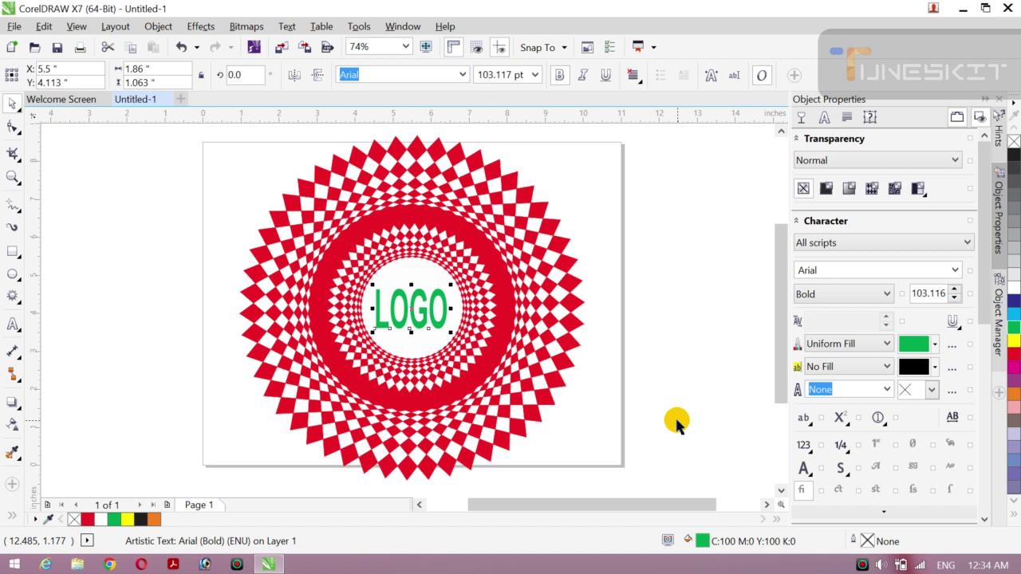
Give the LOGO text an 8 pt orange outline with rounded corners, placed behind the fill.
key("F12")
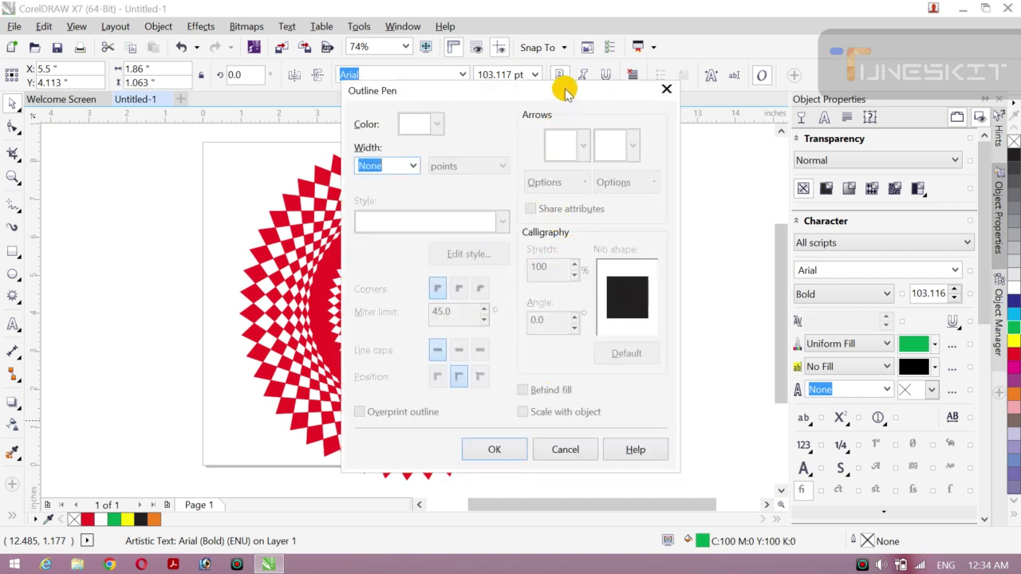
left_click_drag(566, 94, 392, 107)
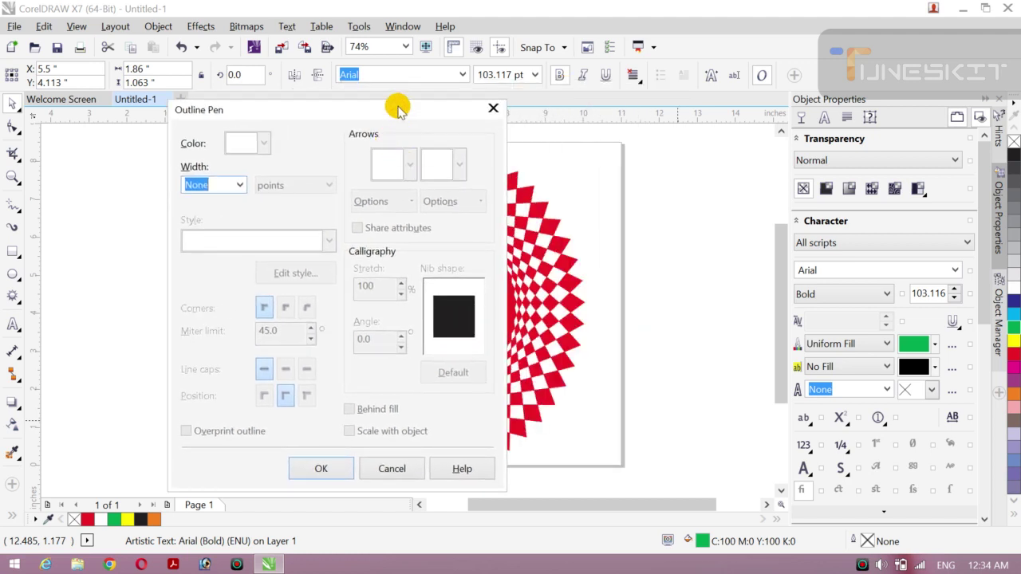
left_click_drag(399, 109, 261, 103)
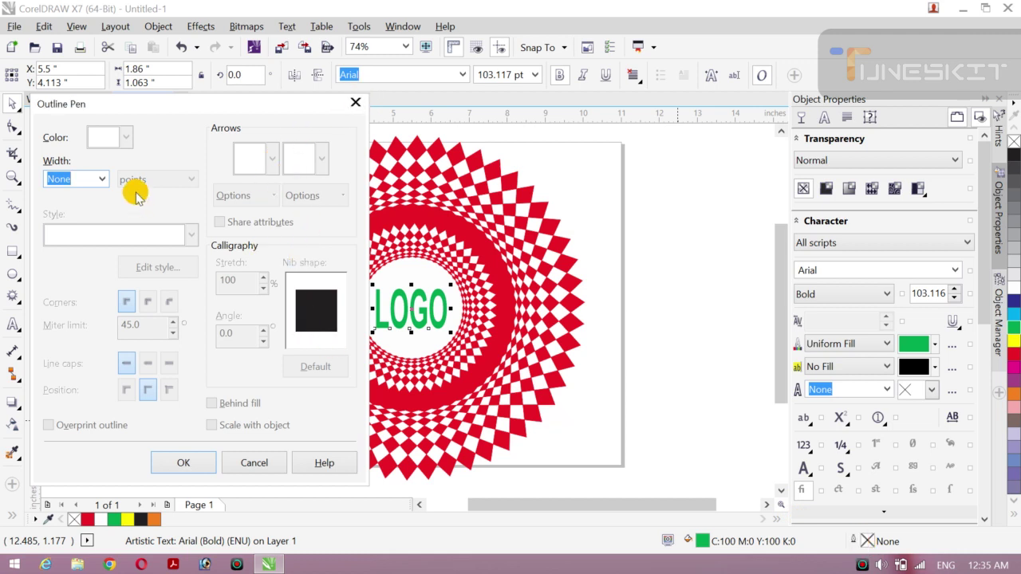
left_click(102, 180)
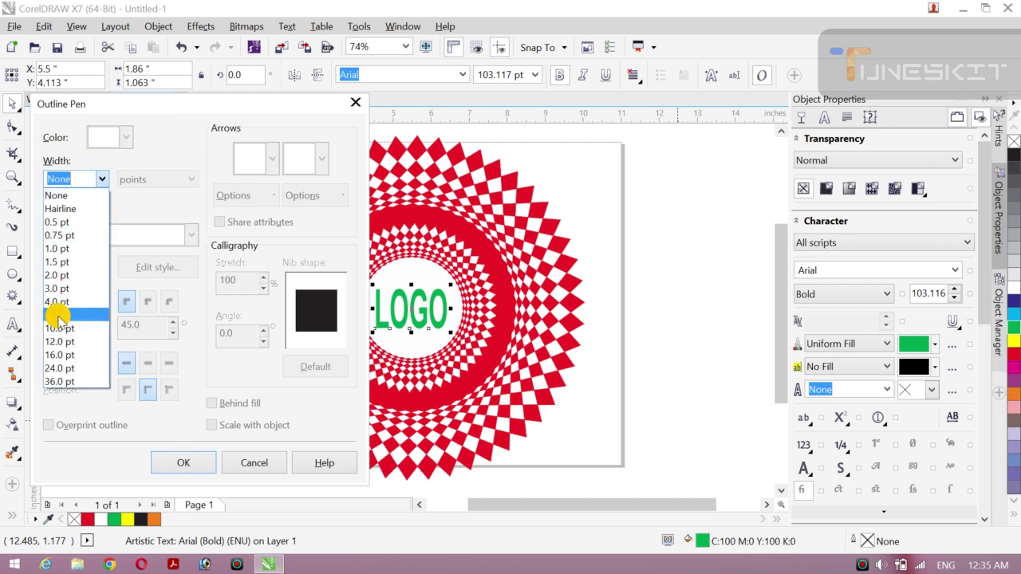
left_click(59, 316)
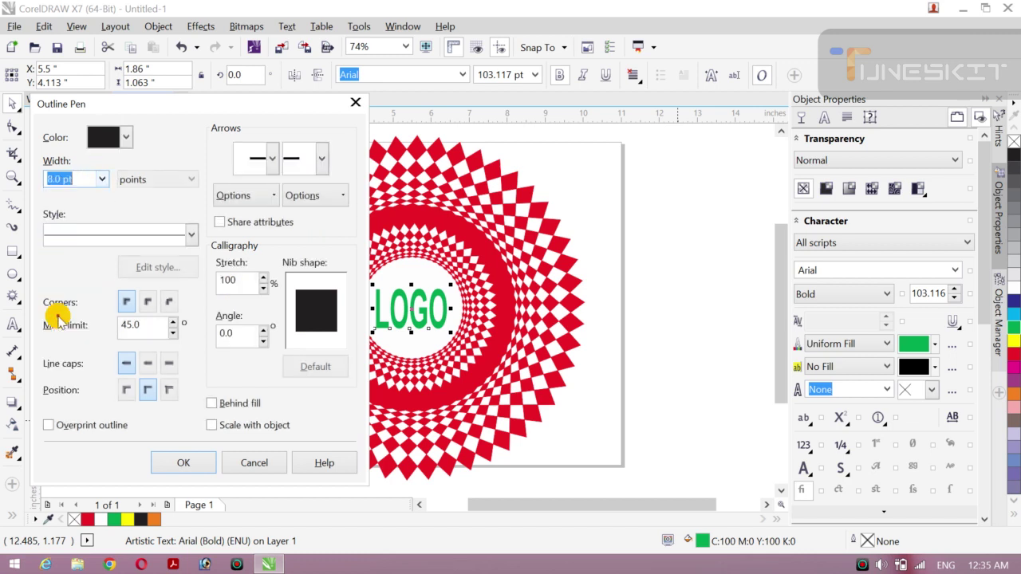
left_click(126, 138)
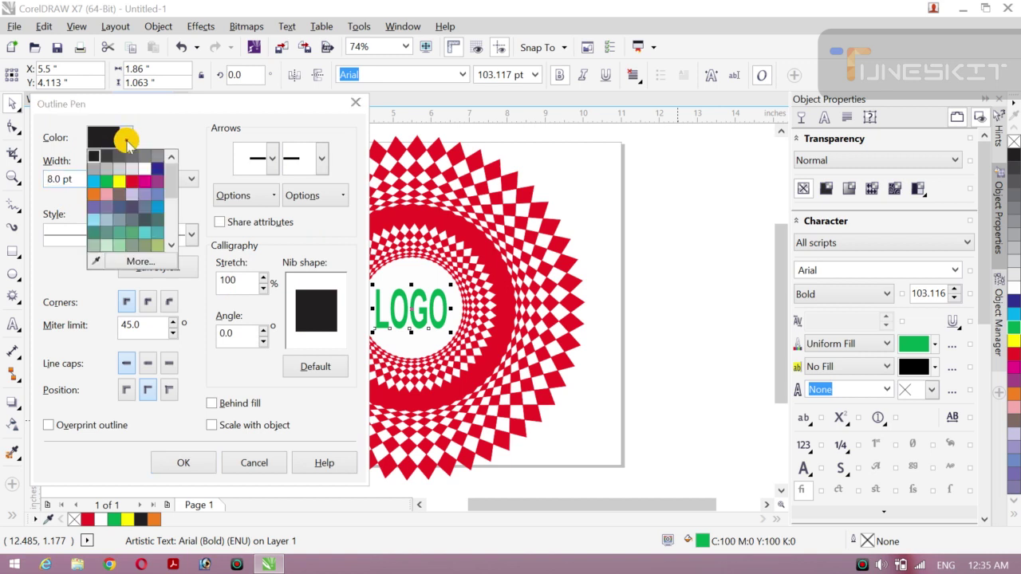
left_click(94, 192)
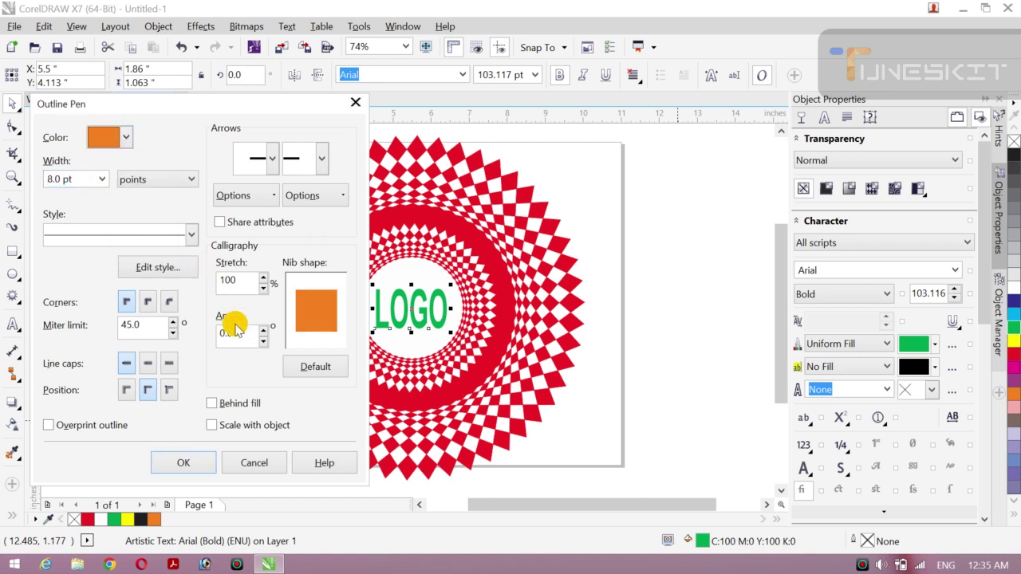
left_click(146, 303)
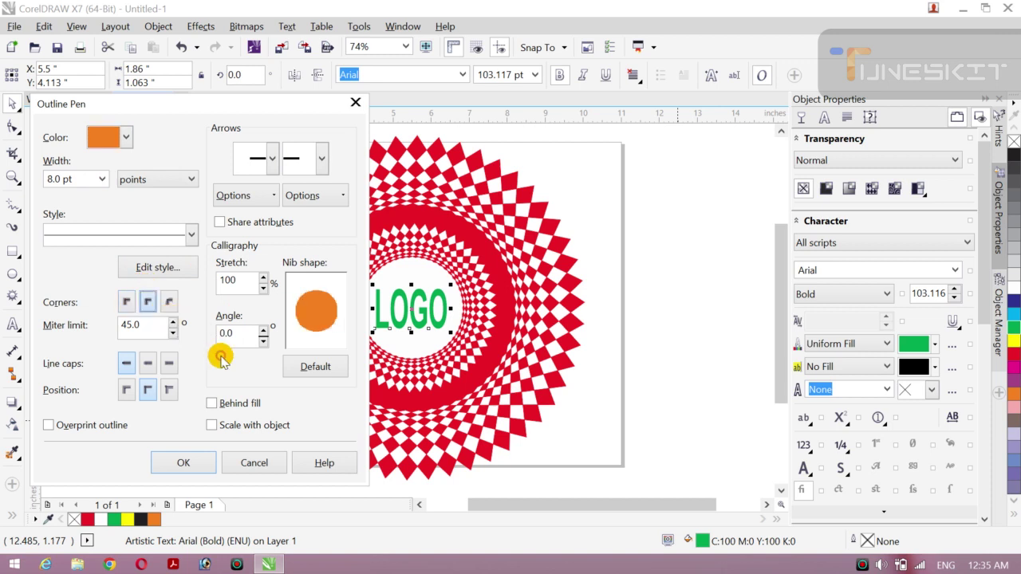
left_click(212, 404)
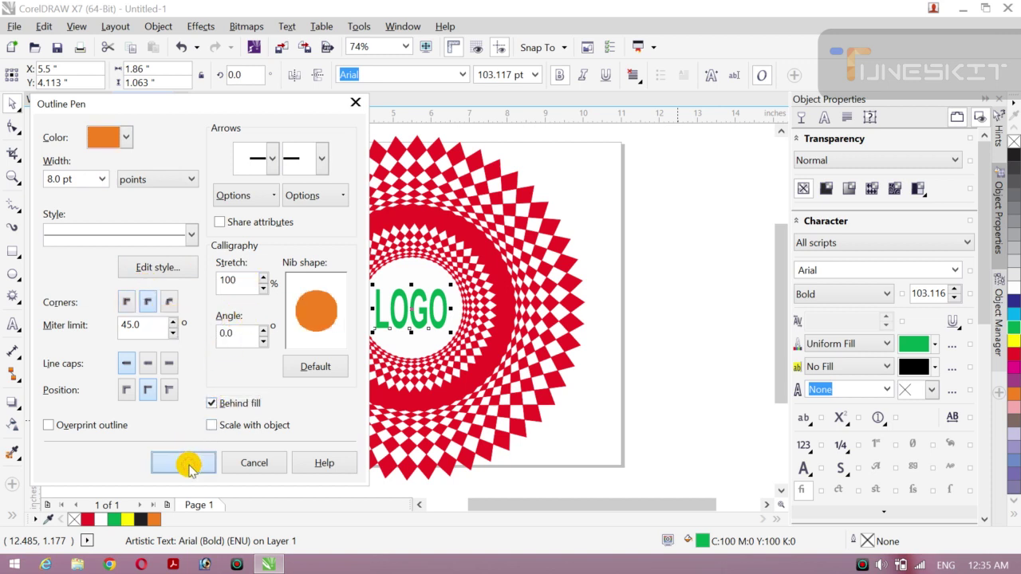
left_click(185, 463)
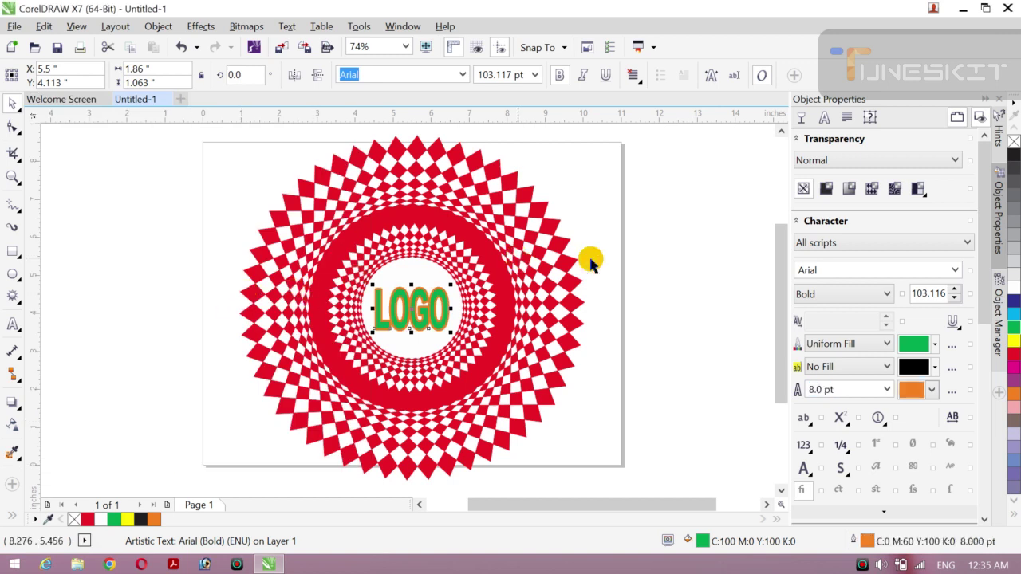
Try red, dark brown and orange as fill and outline colours on the LOGO text, plus white and black outlines over the red fill.
left_click(1012, 353)
right_click(1012, 354)
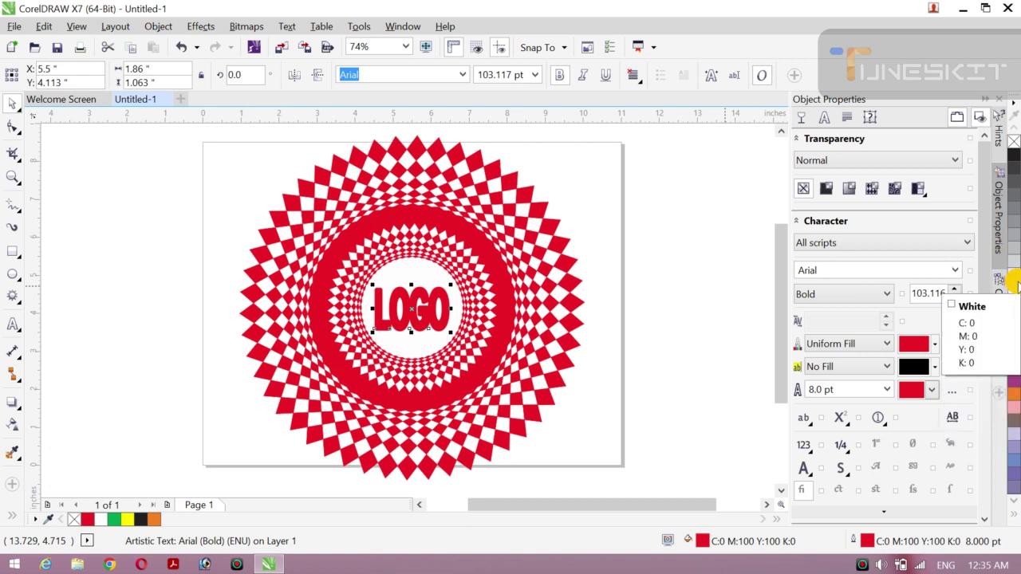
right_click(1013, 286)
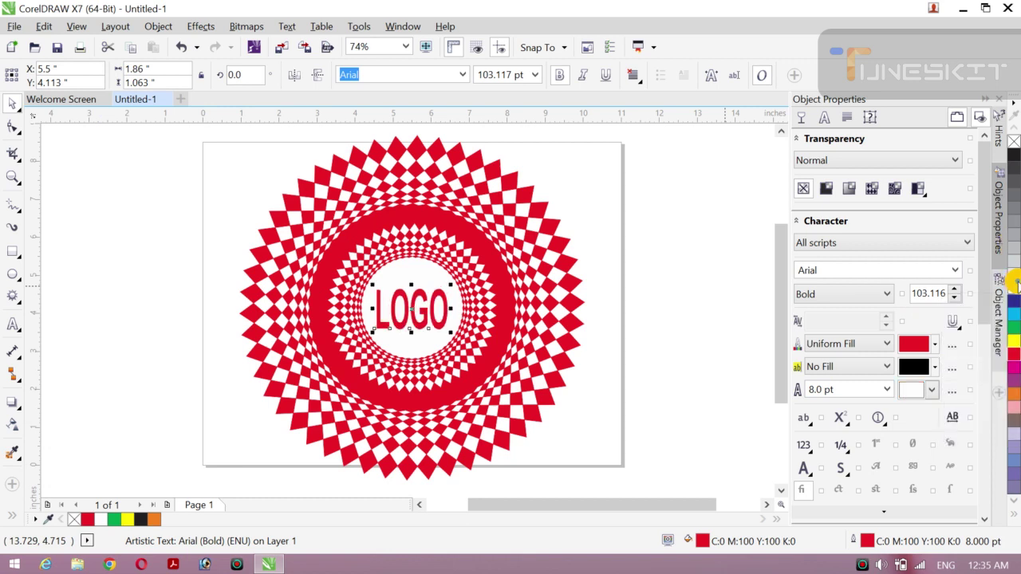
right_click(1014, 156)
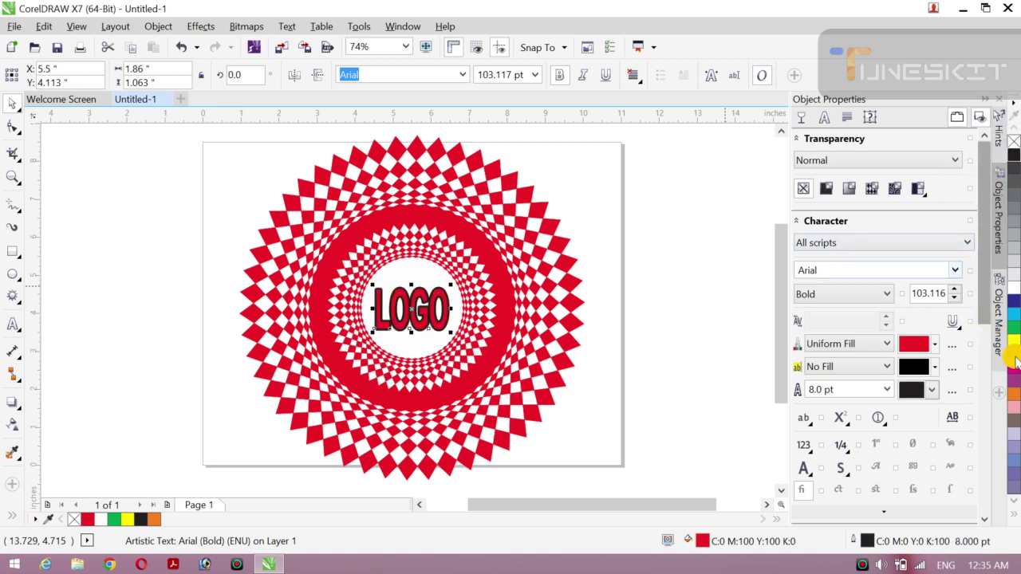
left_click(1010, 422)
right_click(1010, 423)
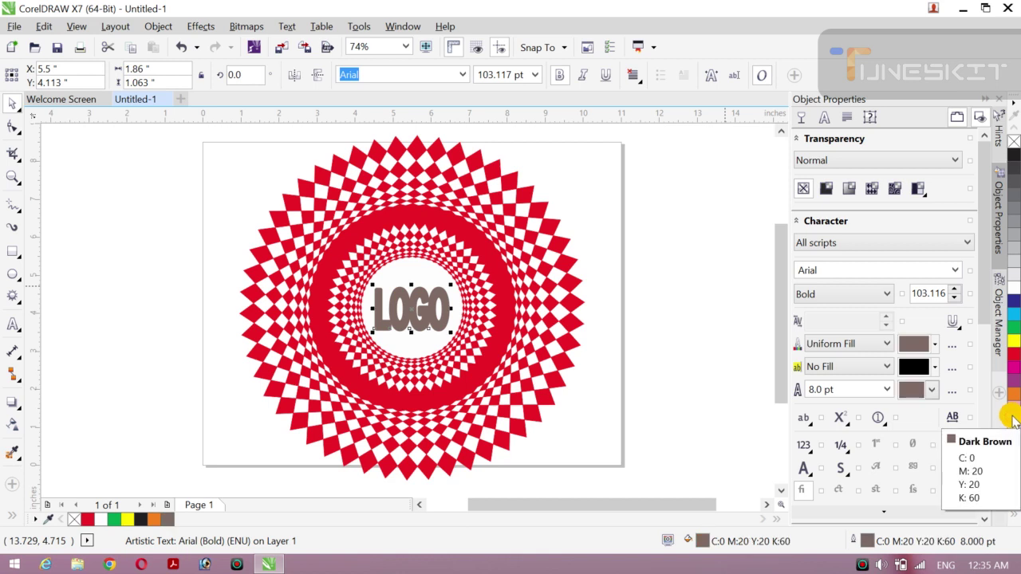
left_click(1015, 397)
right_click(1015, 397)
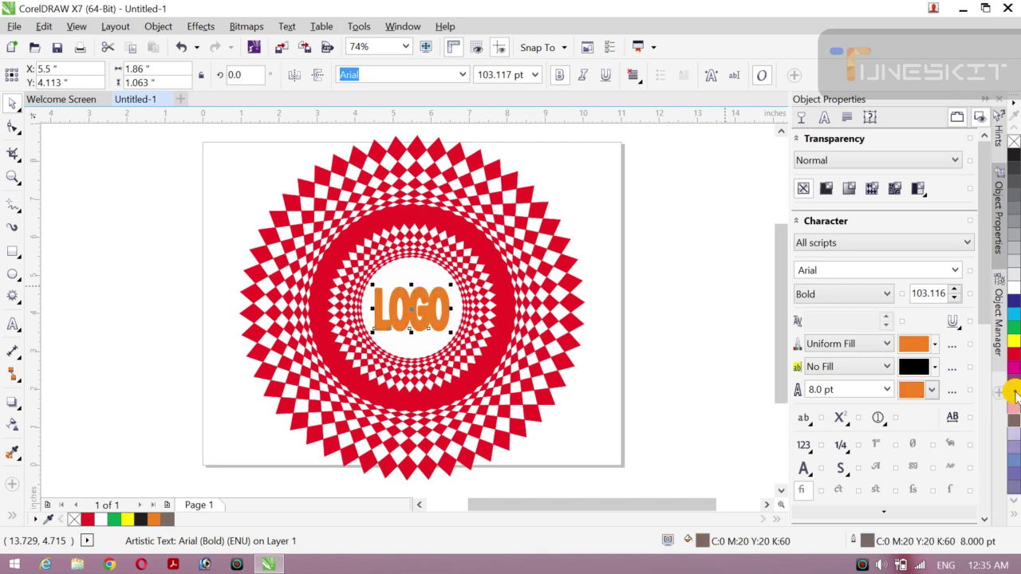
Set the LOGO text's outline to green and its fill to blue, and reduce the outline width to 6 pt.
right_click(1014, 329)
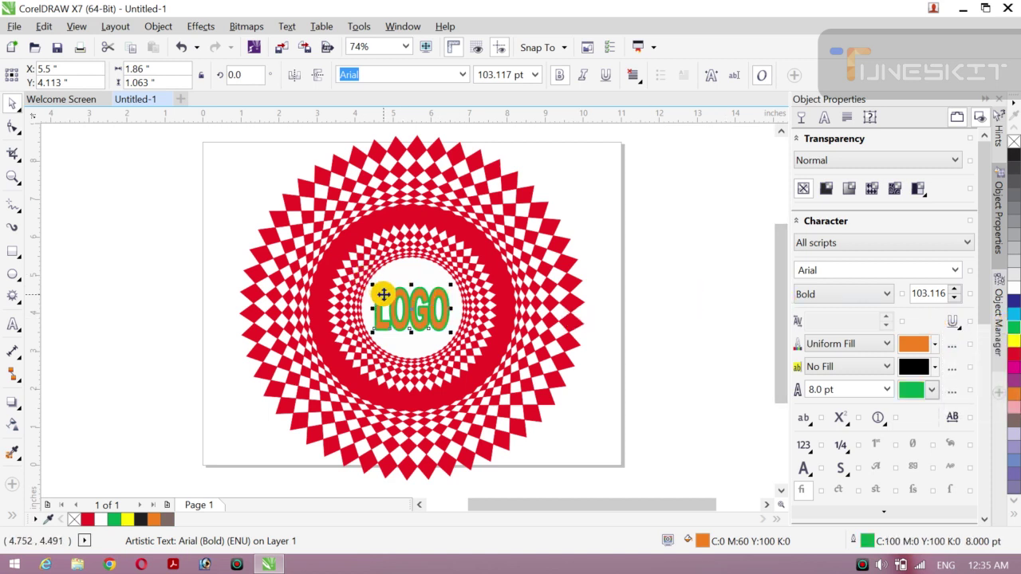
left_click(1014, 299)
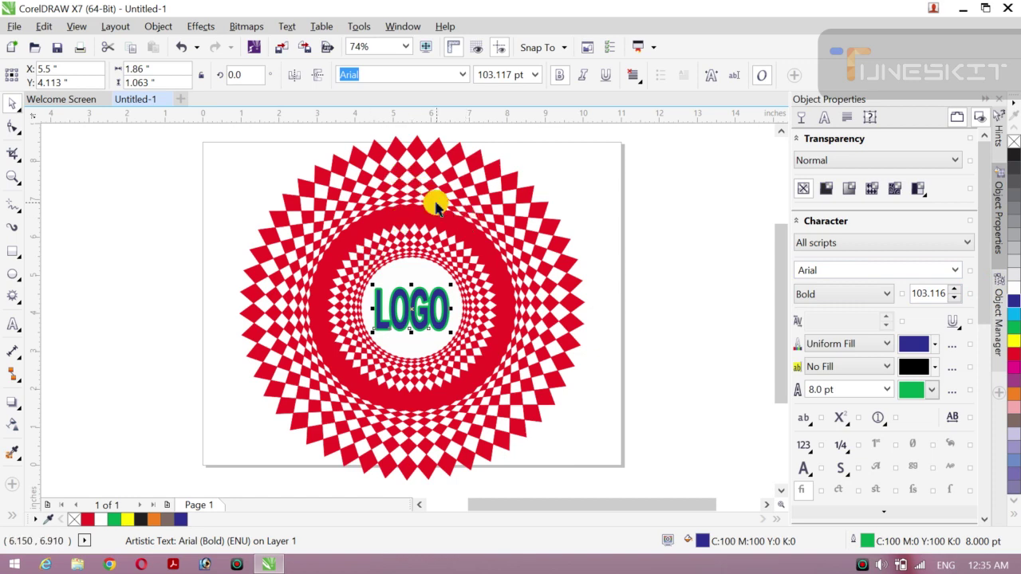
key("F12")
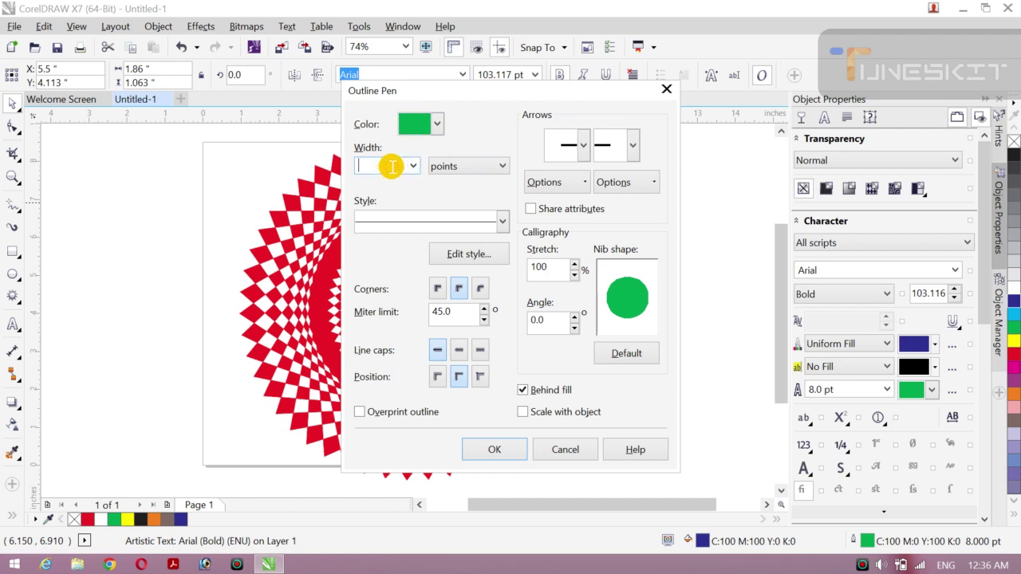
type("6")
key("Return")
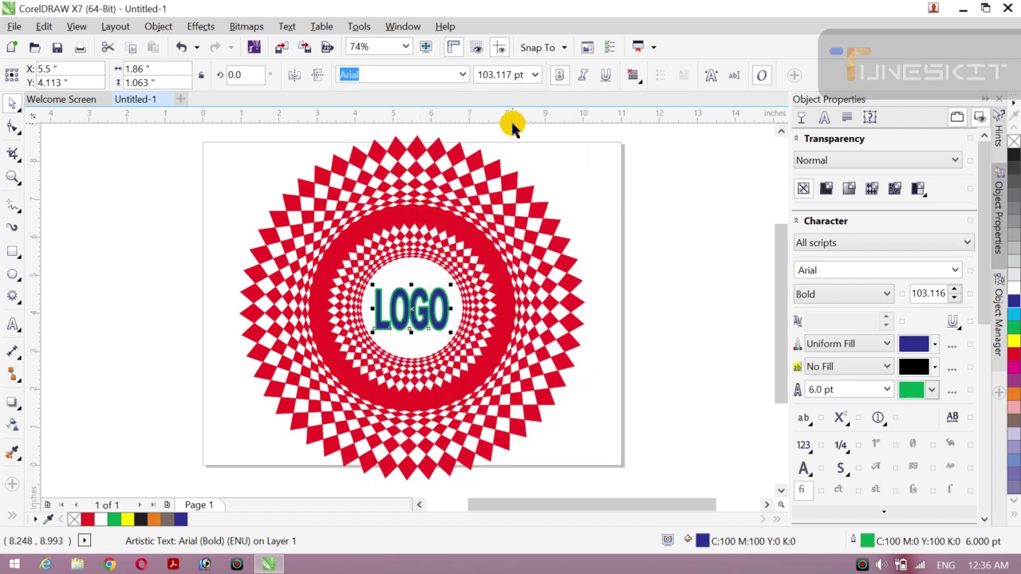
Make the LOGO text italic and set its fill to red.
left_click(578, 76)
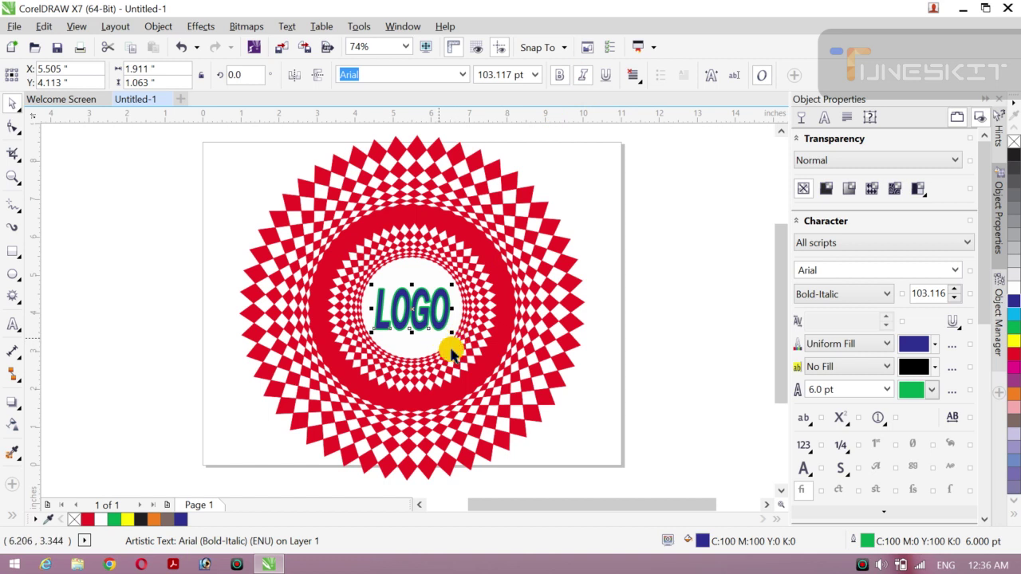
left_click(1013, 354)
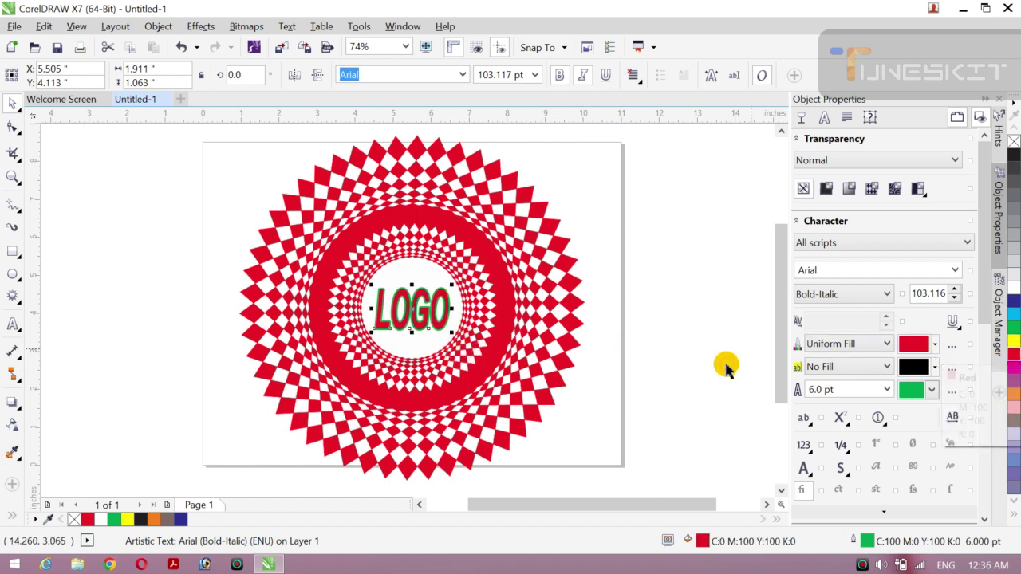